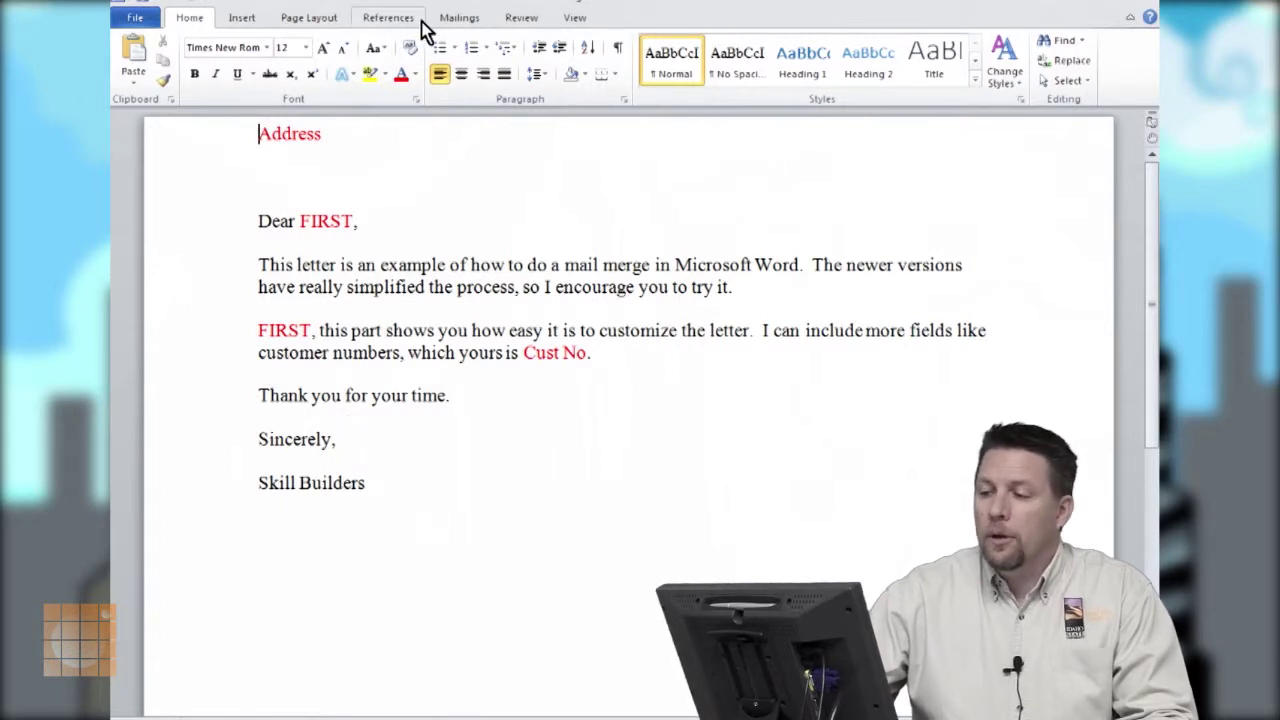
- Start a mail merge of the Letters type for the current document
left_click(456, 20)
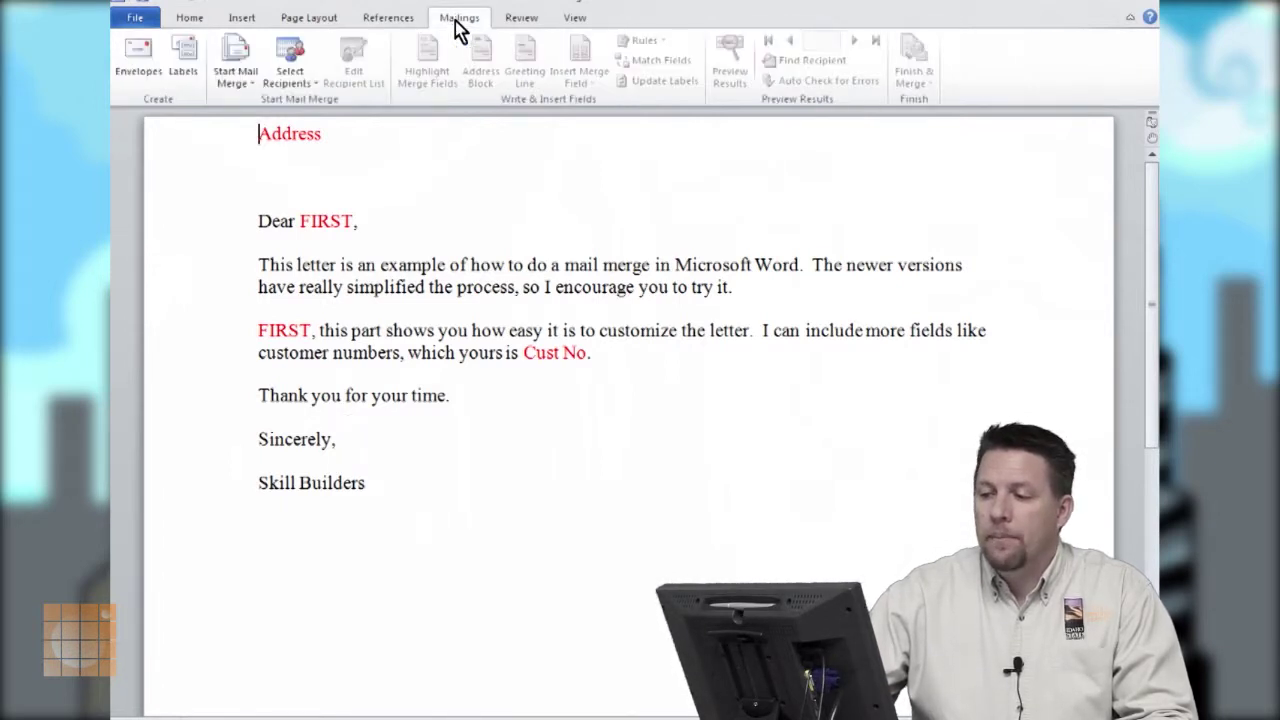
left_click(245, 72)
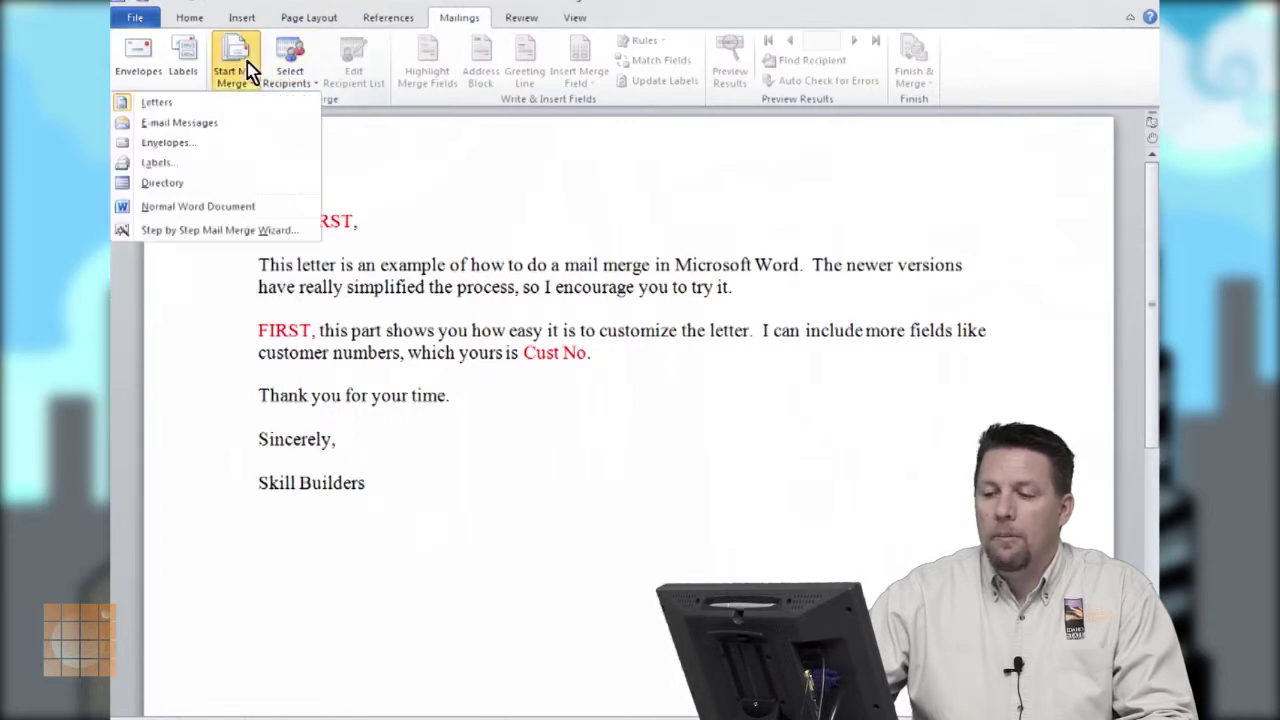
left_click(157, 102)
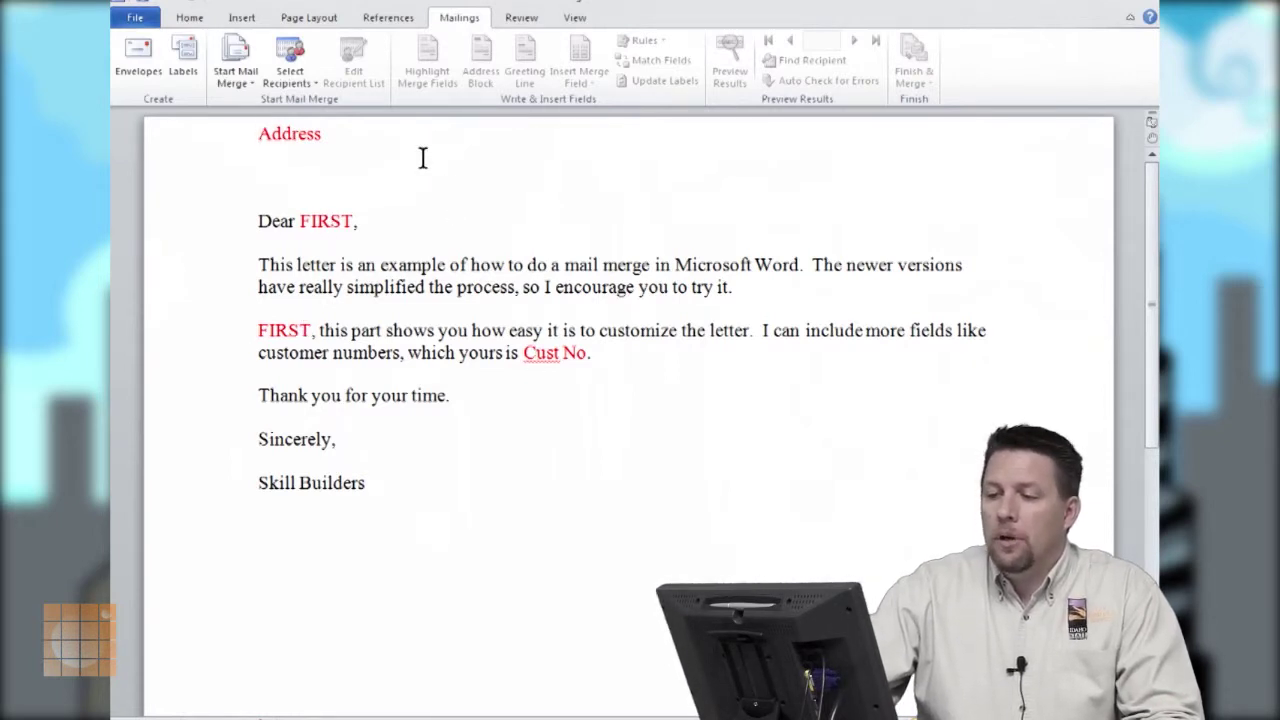
- Switch to the Excel mailing list, examine its headers and records in A1:G6, and return to the Word letter
left_click(316, 89)
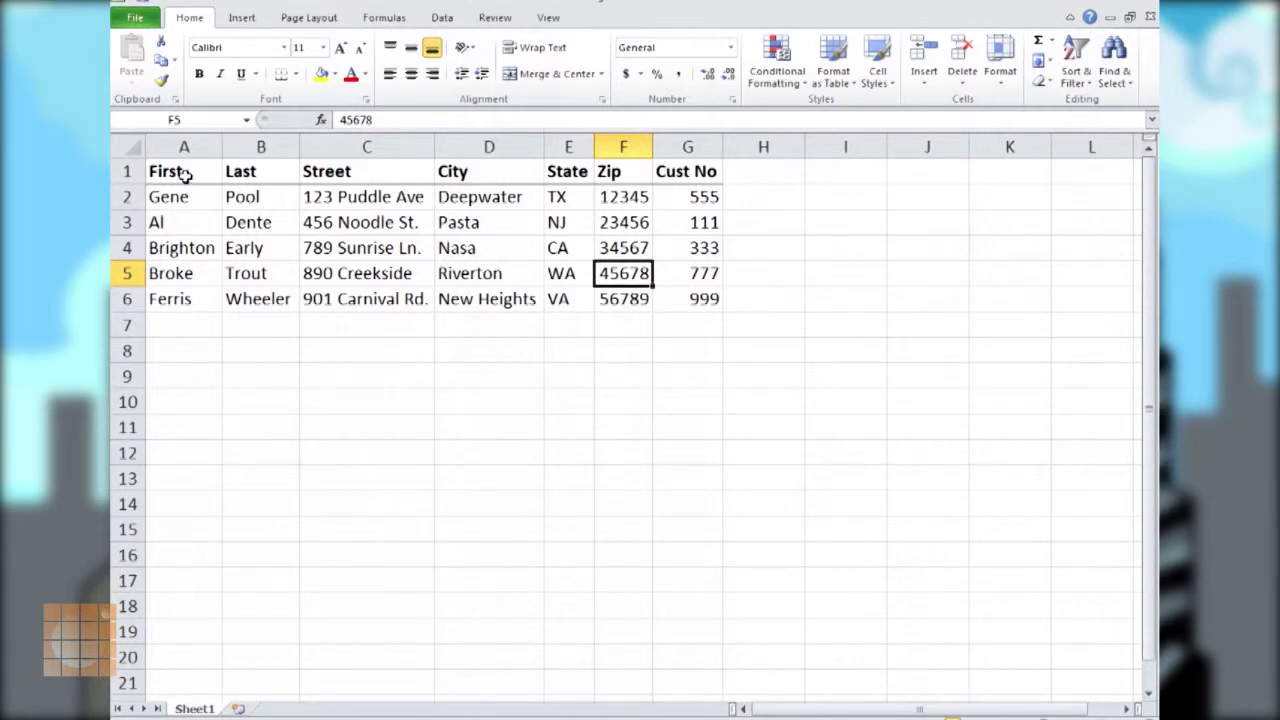
left_click_drag(183, 174, 674, 293)
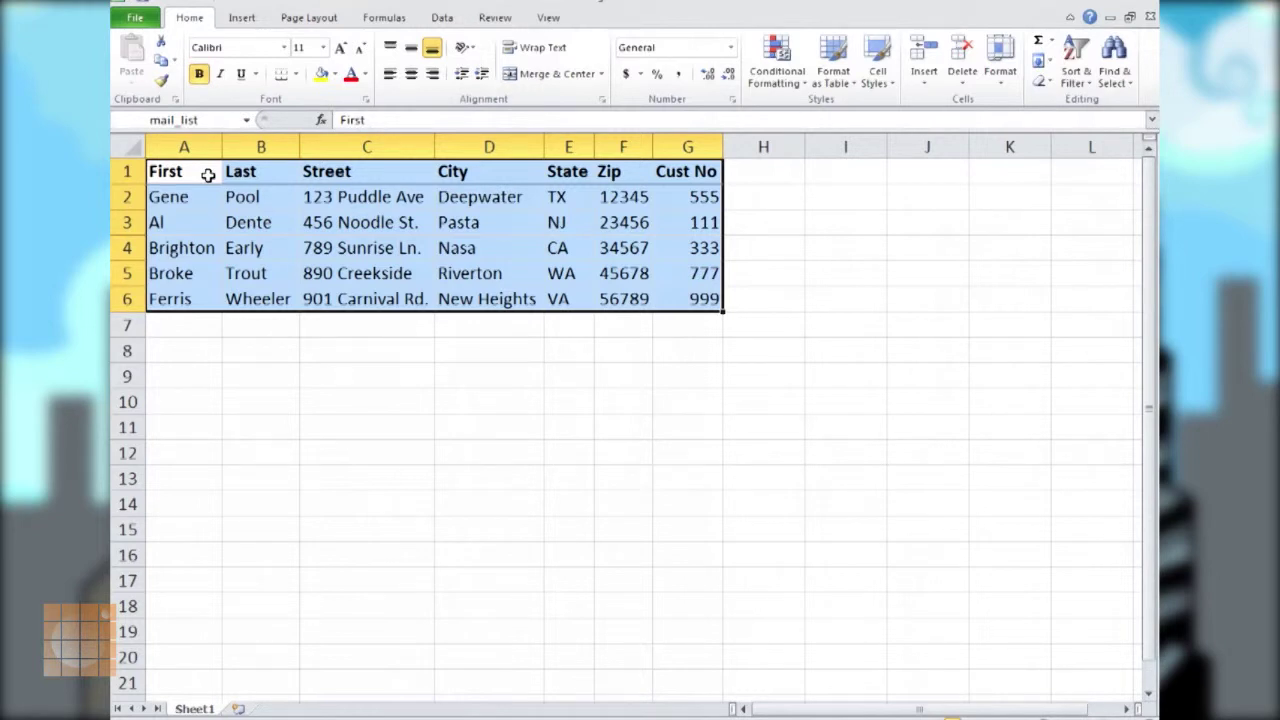
left_click(212, 249)
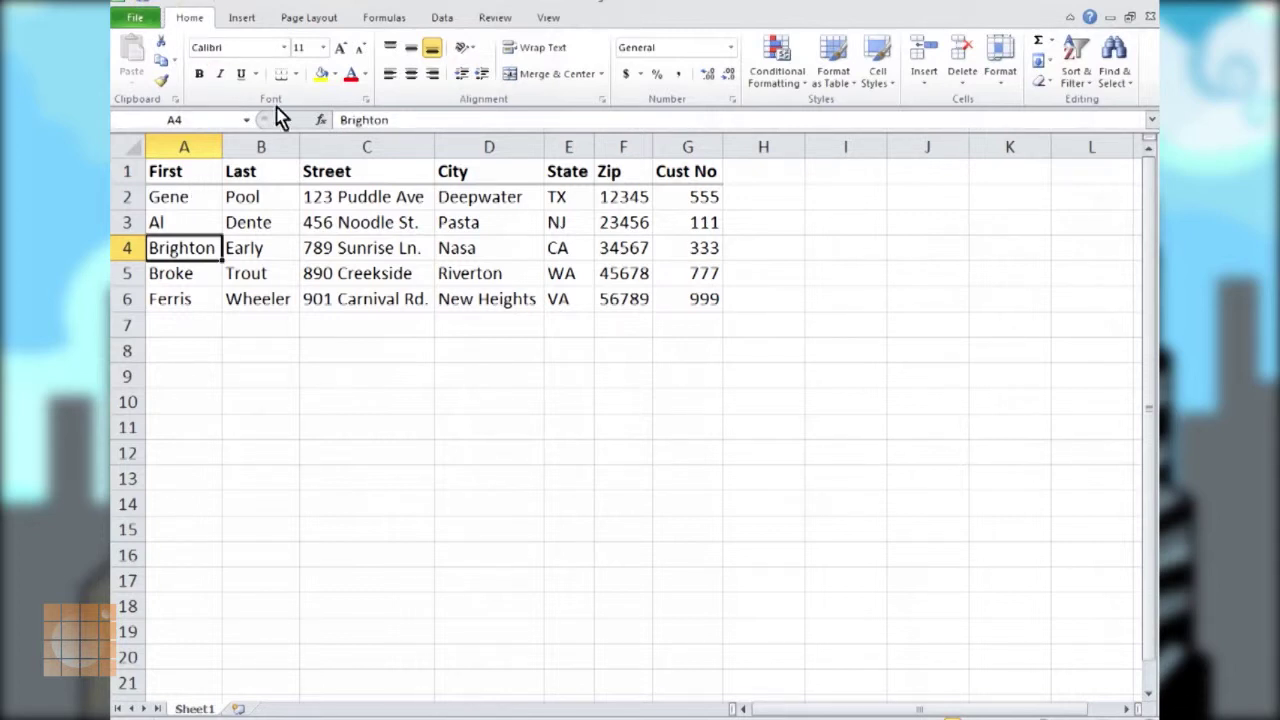
key("alt+Tab")
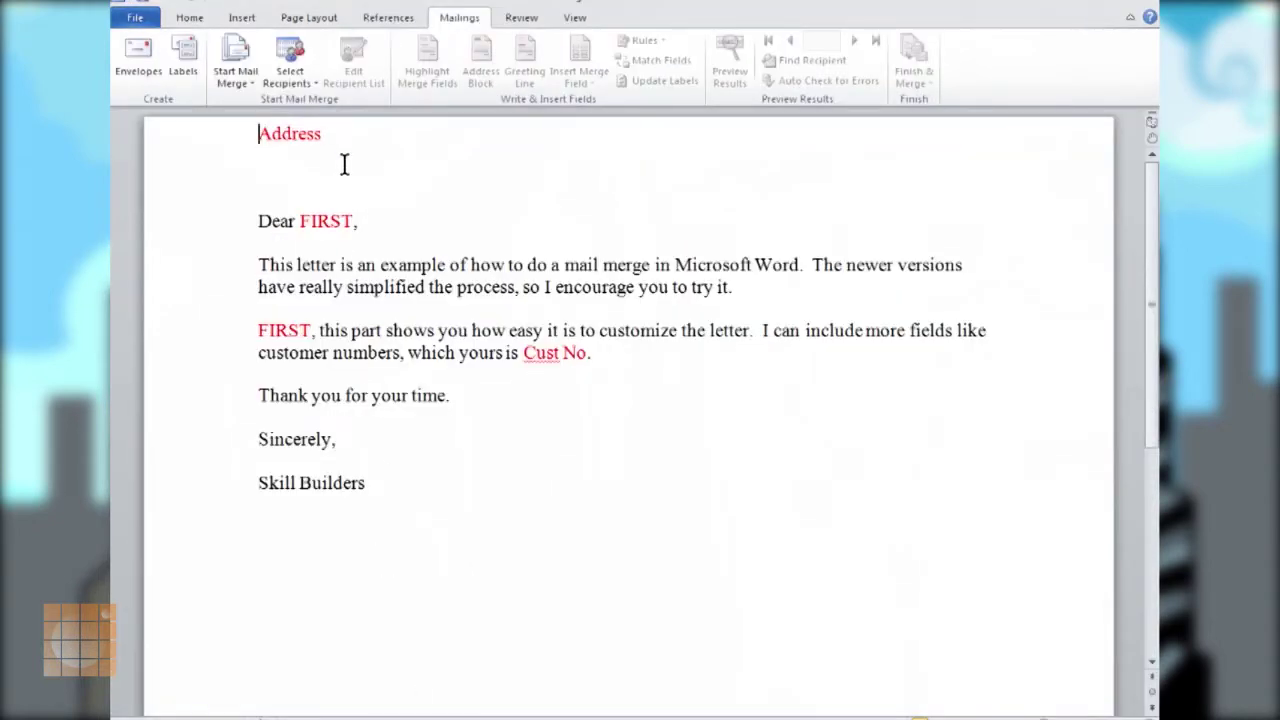
- Use the existing Mail Merge List from the desktop's Skill Builders folder as recipients, with the mail_list table and first-row column headers
left_click(309, 82)
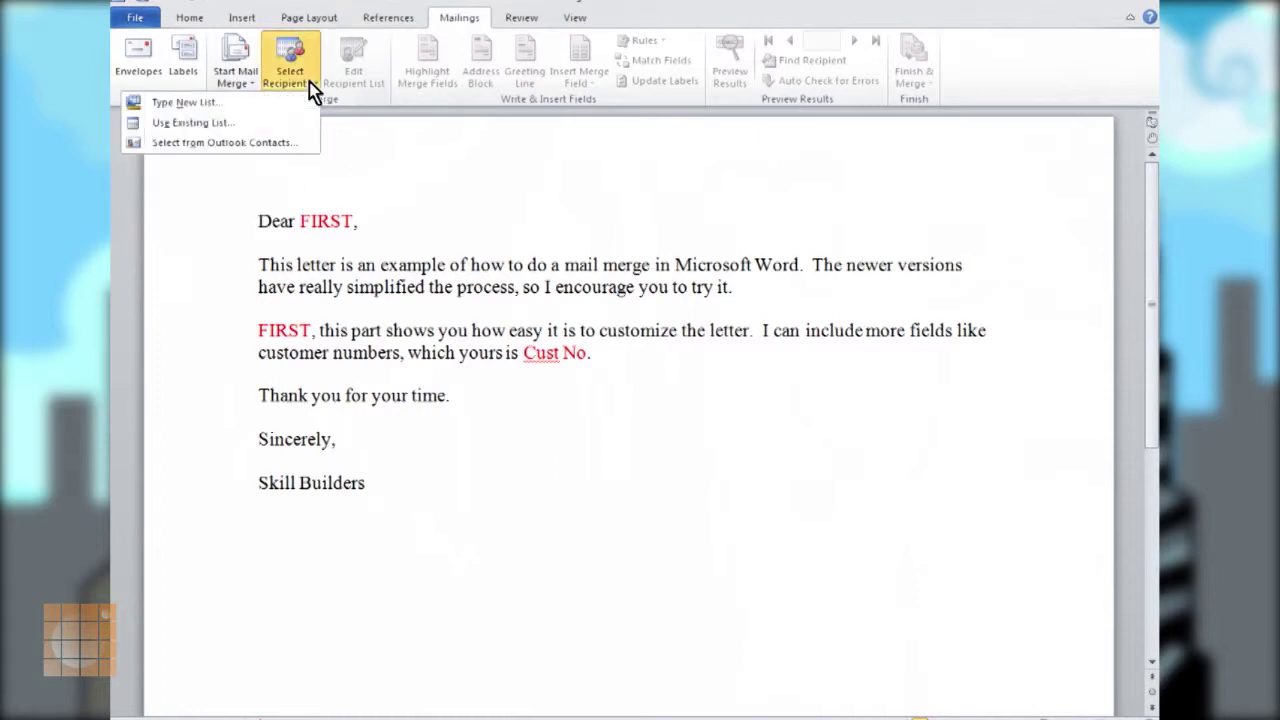
left_click(200, 123)
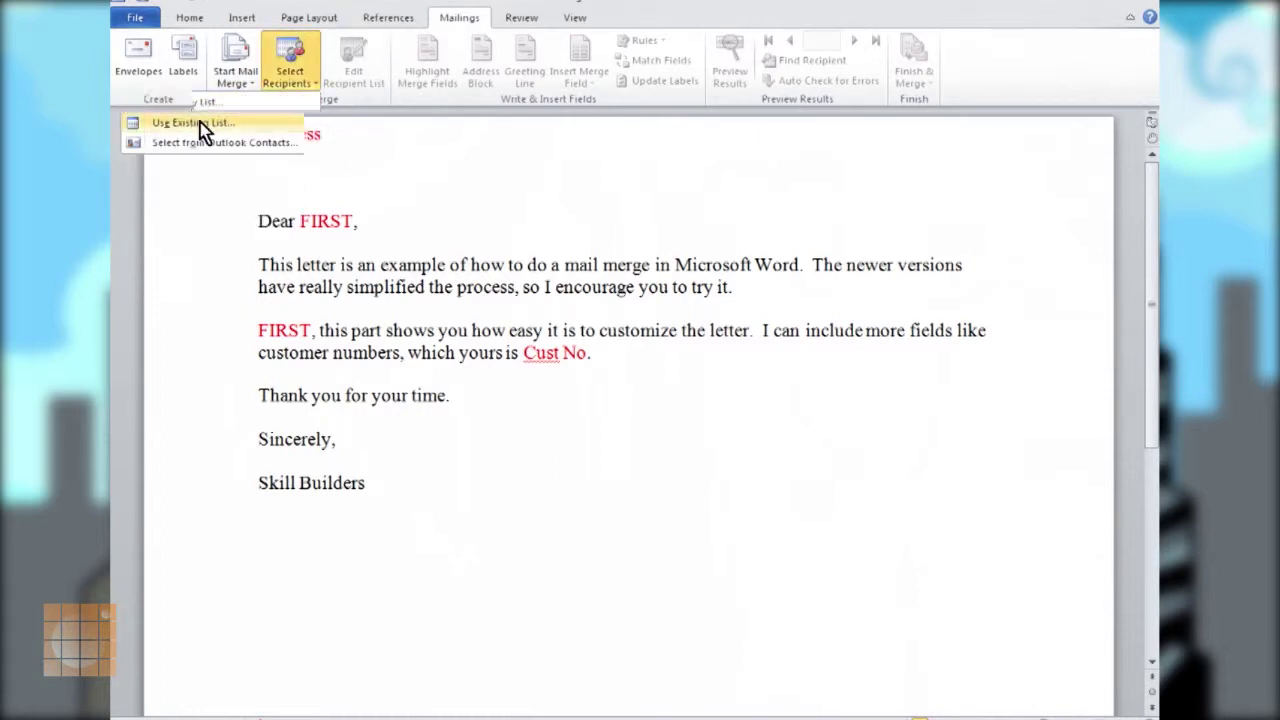
left_click_drag(250, 212, 257, 114)
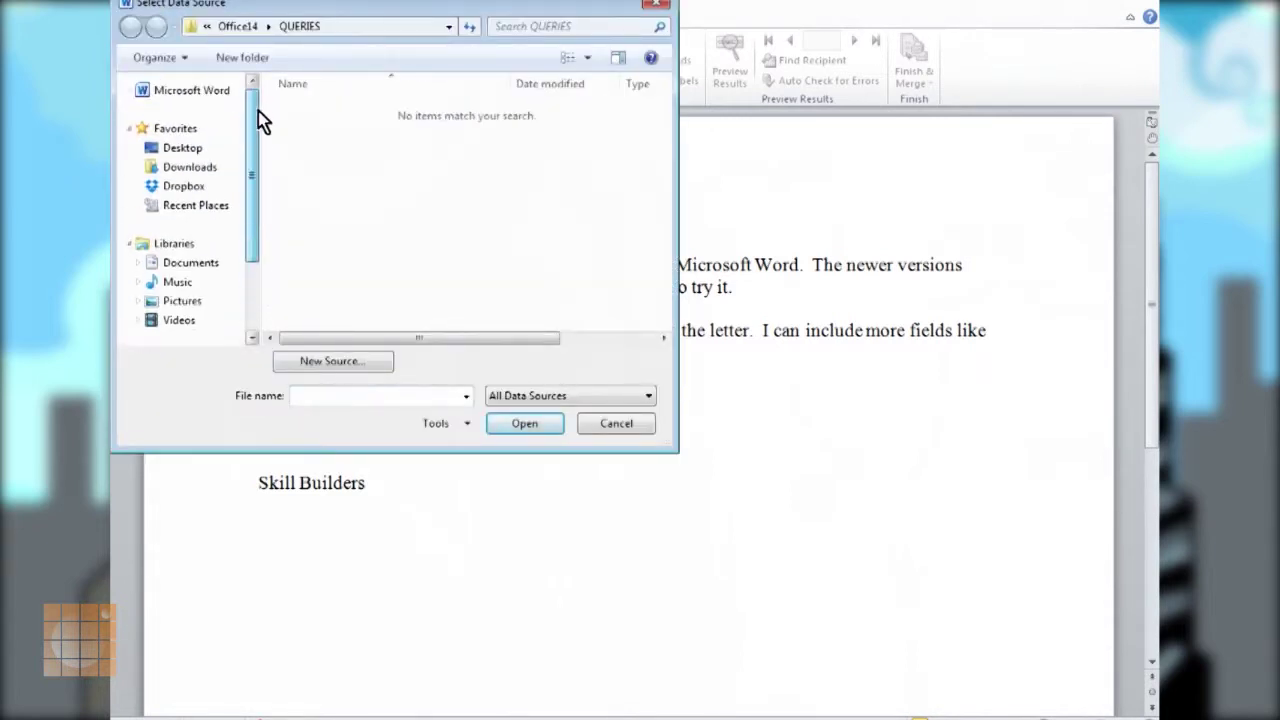
left_click(188, 148)
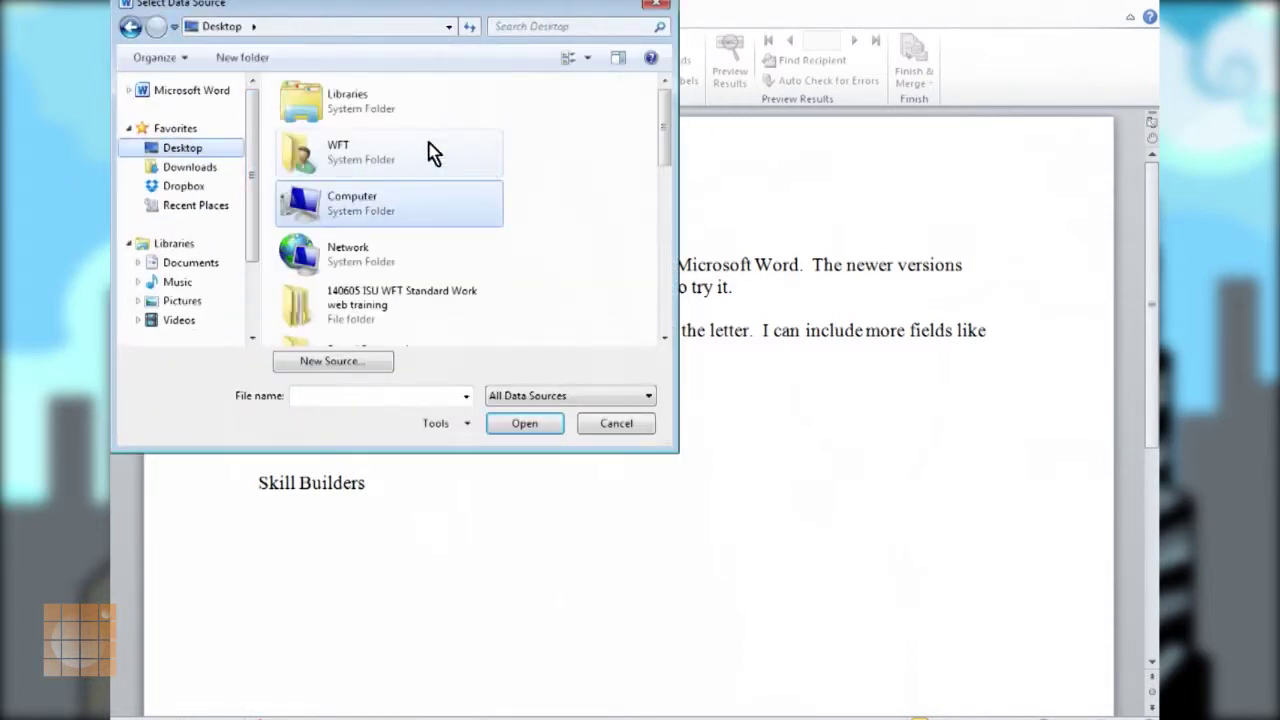
left_click_drag(663, 126, 634, 294)
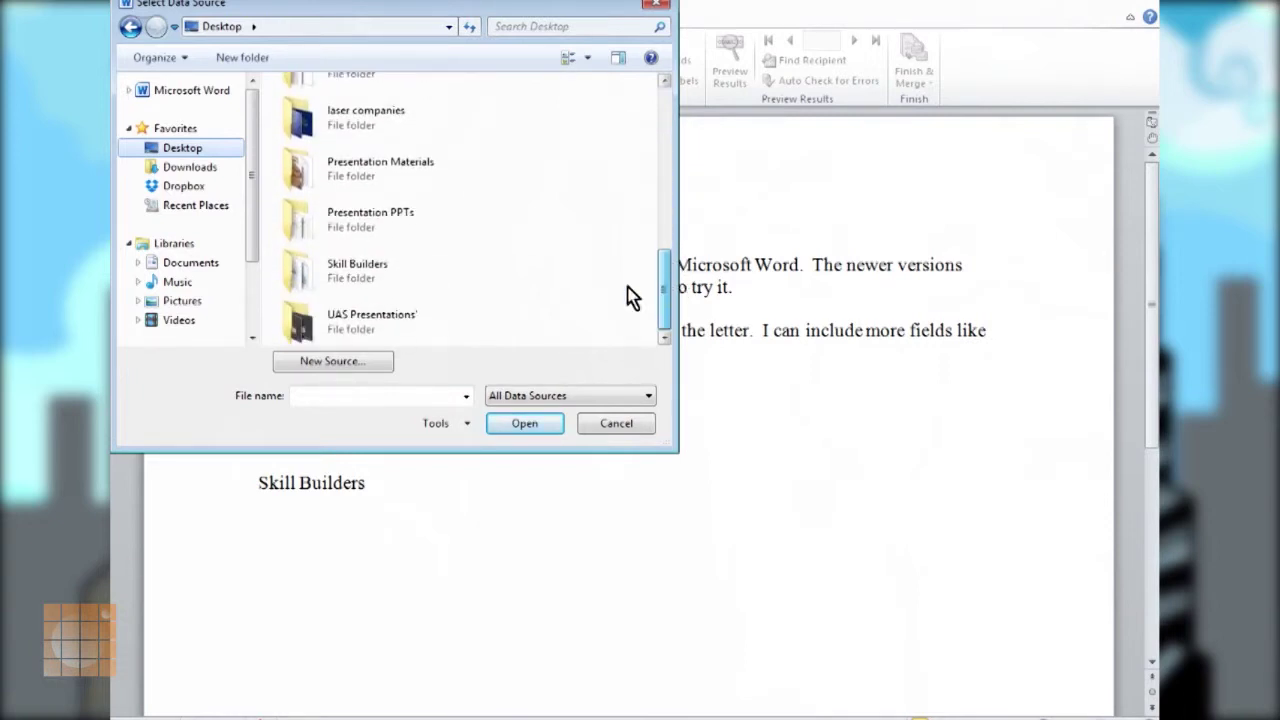
double_click(366, 271)
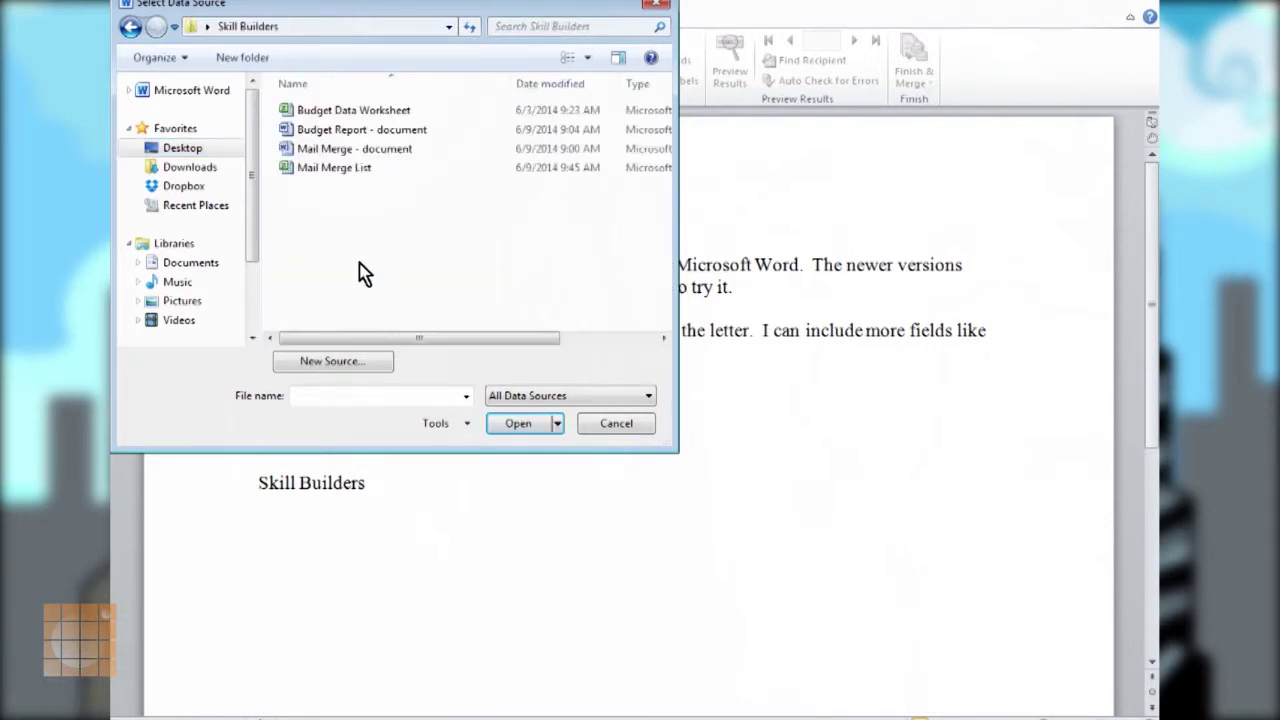
left_click(345, 170)
left_click(520, 425)
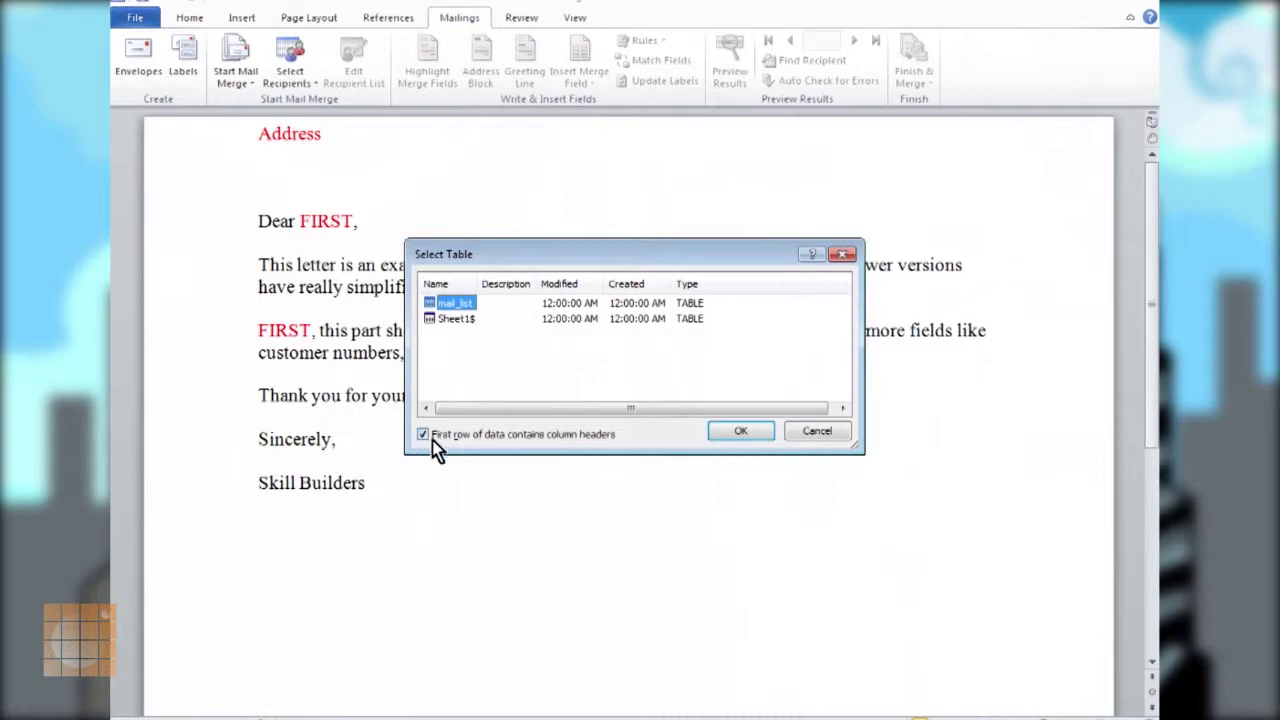
left_click(741, 432)
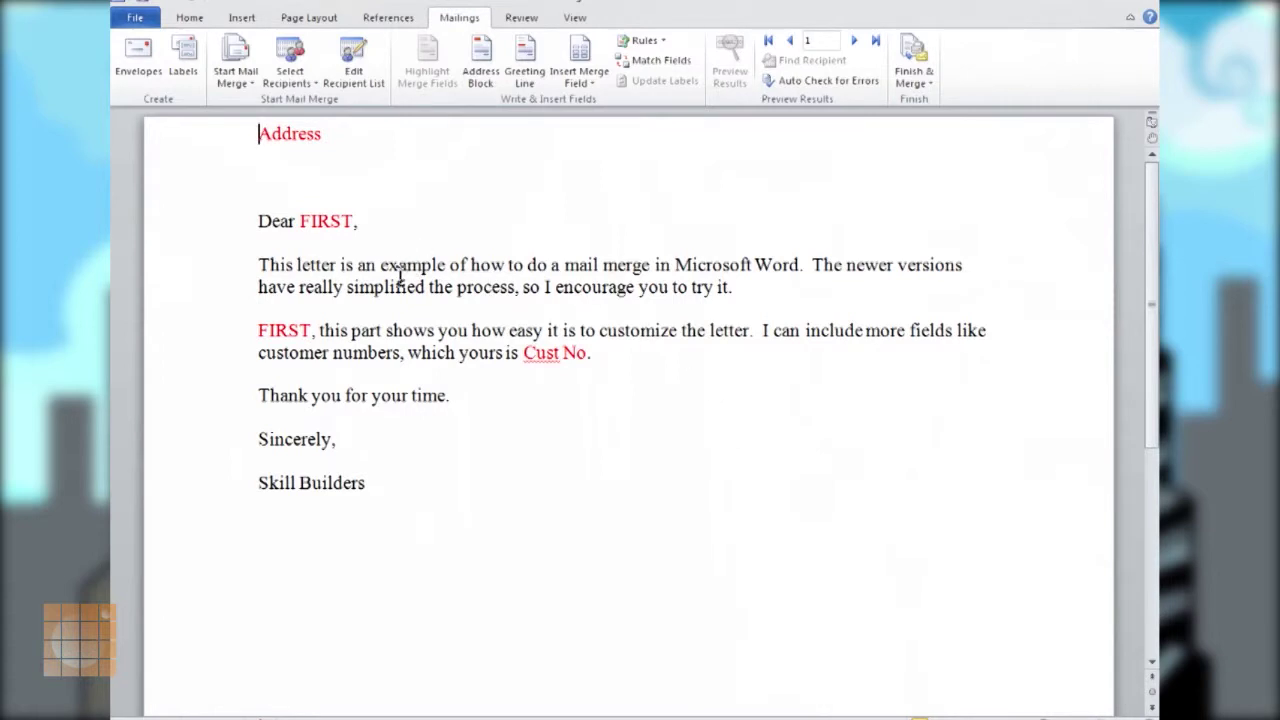
- Insert an address block with the recipient's name and postal address at the Address placeholder above the greeting
left_click_drag(260, 134, 333, 136)
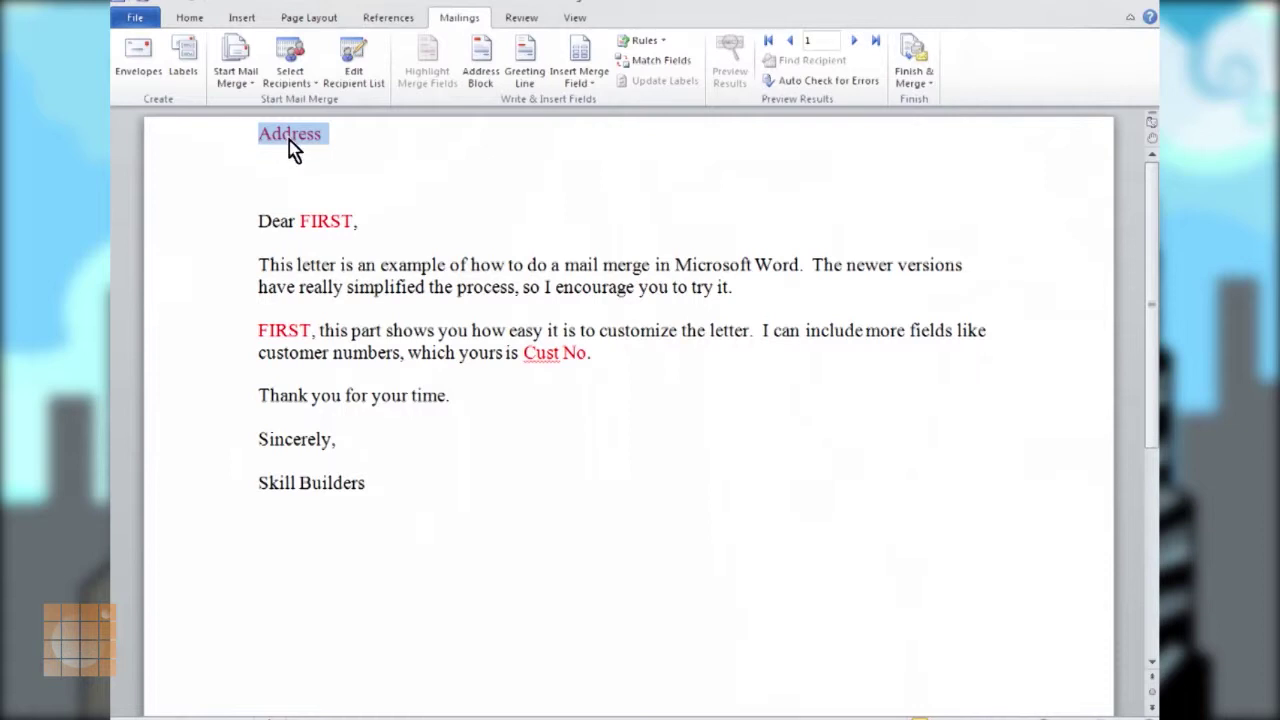
left_click(486, 60)
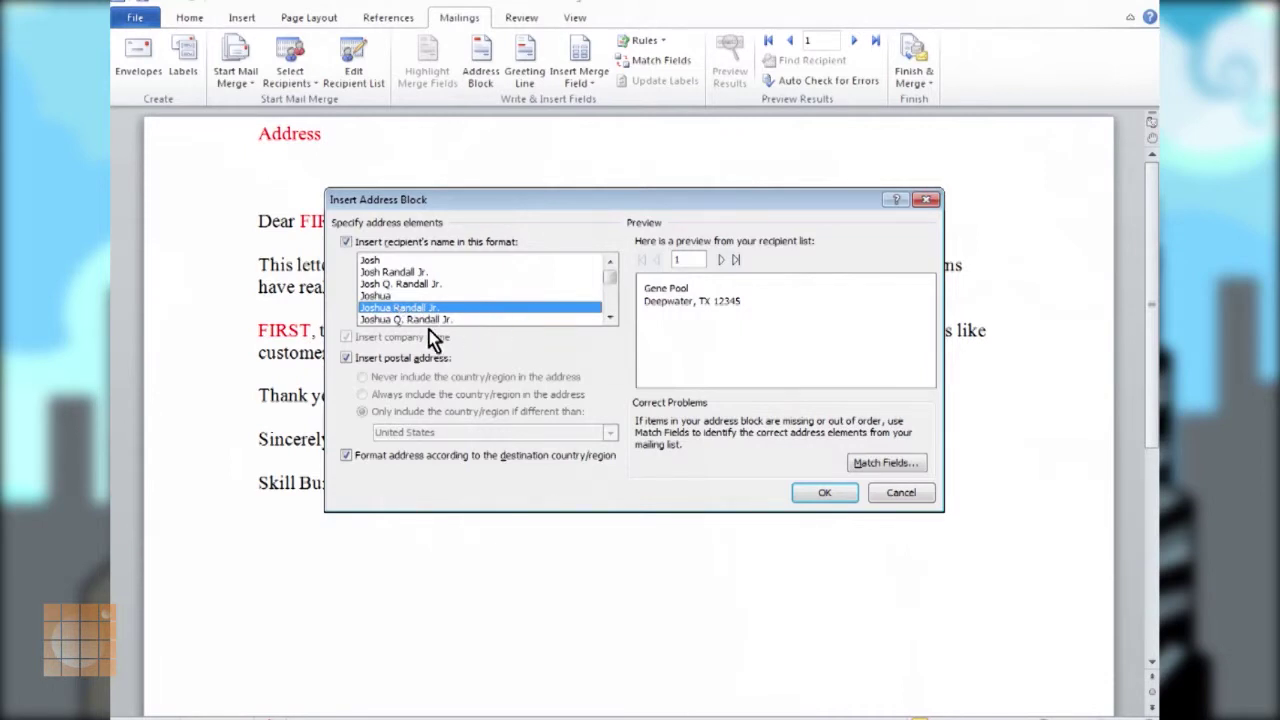
left_click(347, 360)
left_click(345, 358)
left_click(818, 495)
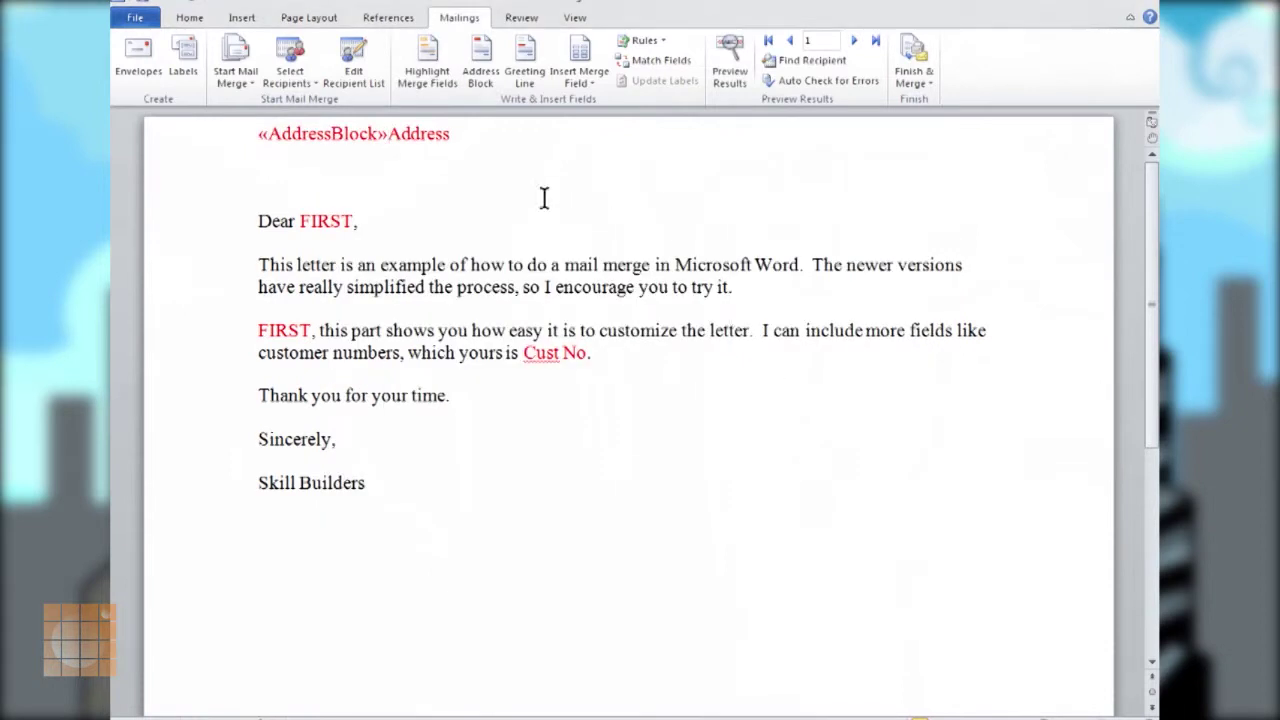
- Delete the leftover Address placeholder text directly after the address block field
left_click(260, 138)
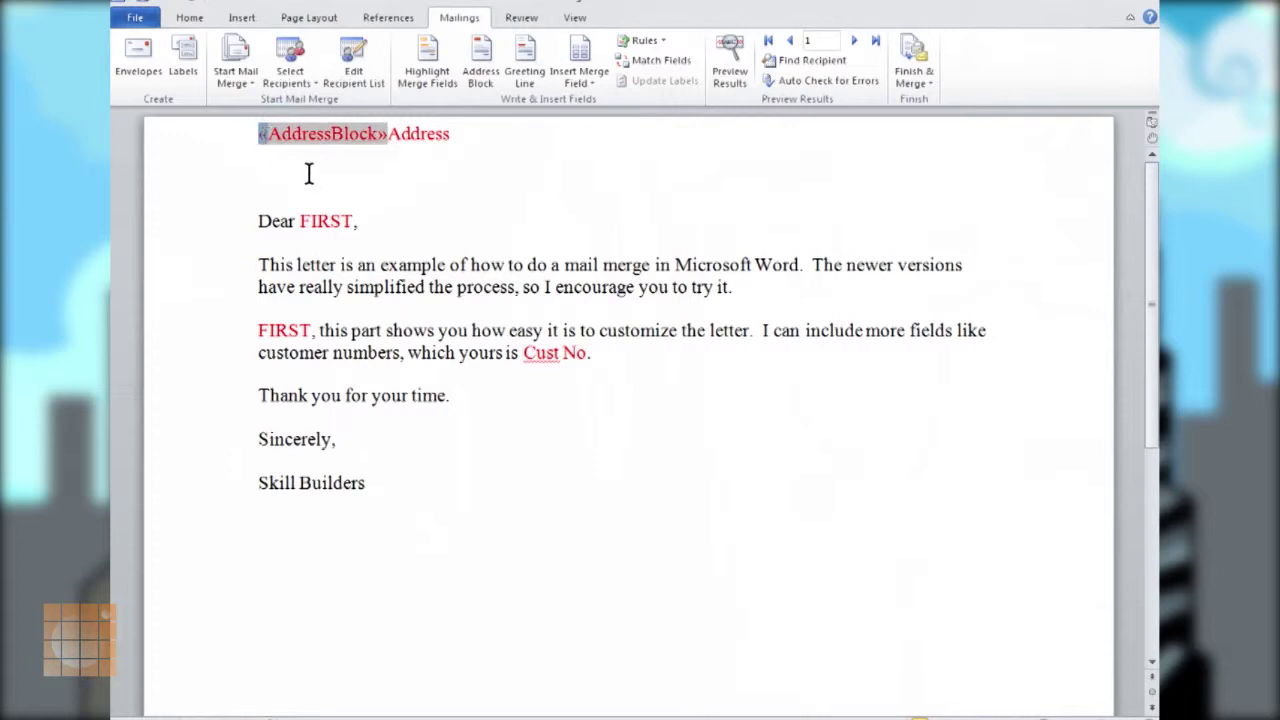
double_click(420, 140)
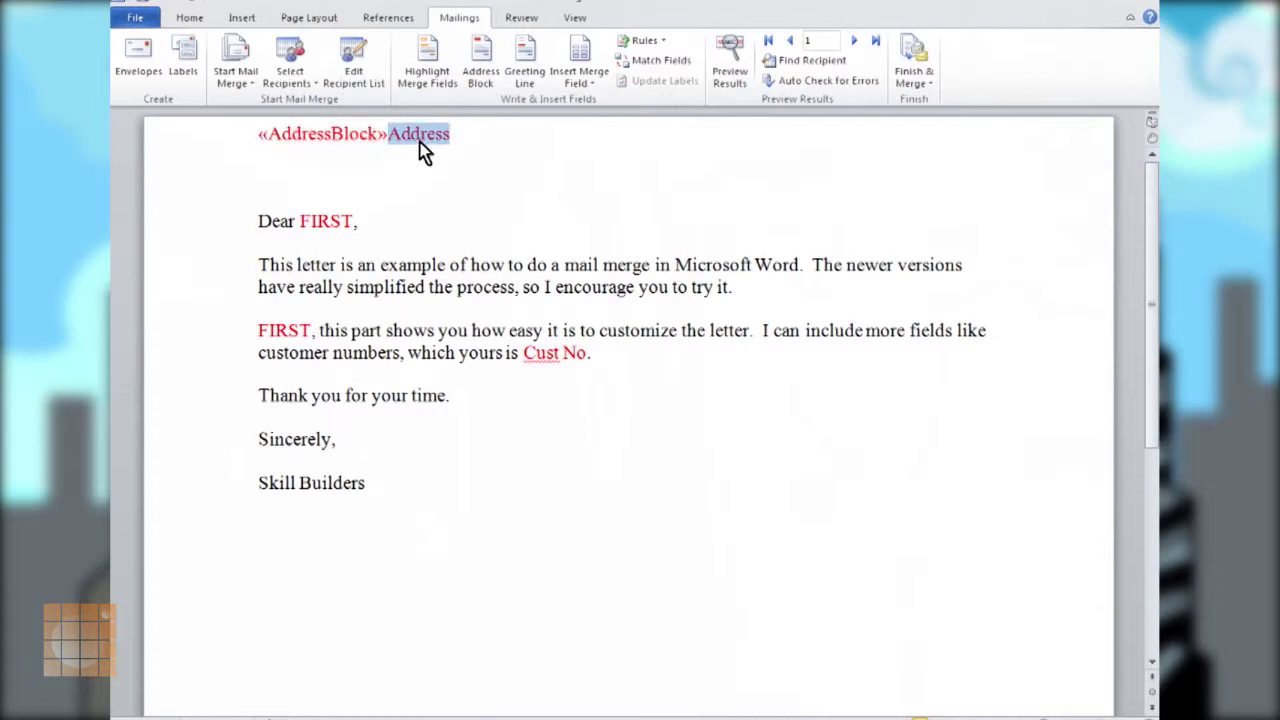
key("Delete")
- Replace the FIRST placeholders in the greeting and at the start of the second paragraph with the First merge field
double_click(326, 219)
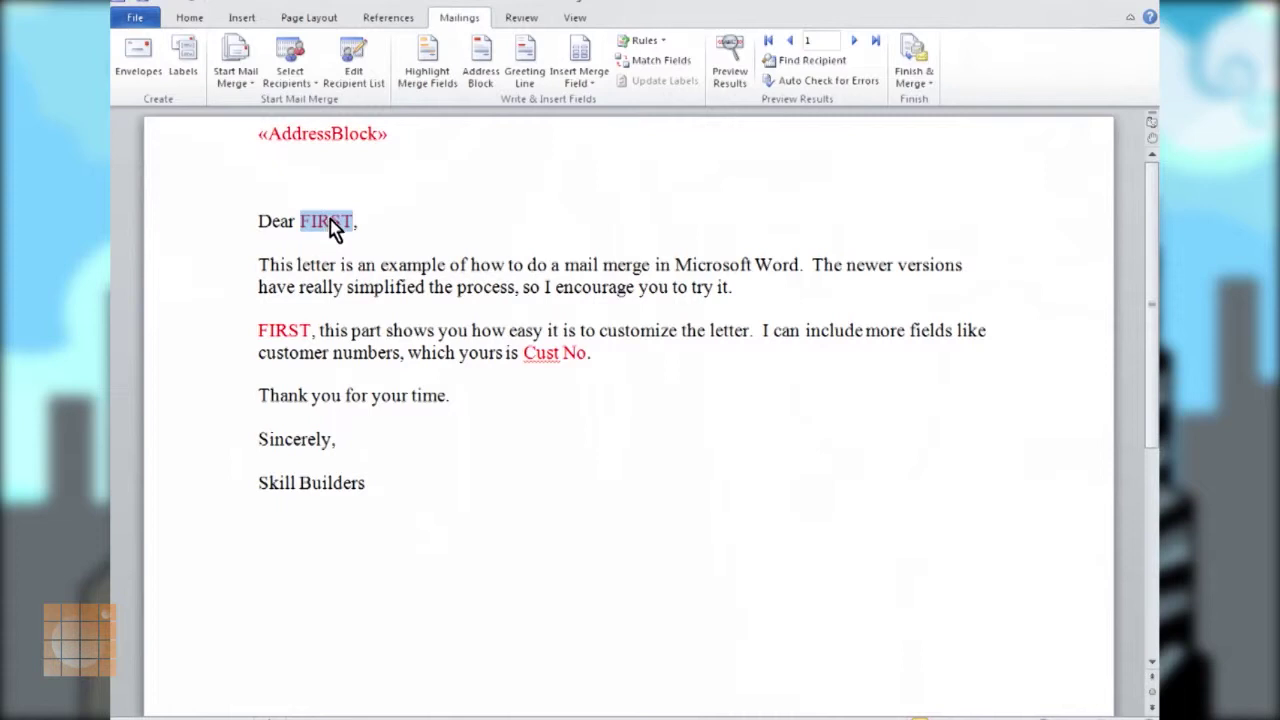
left_click(590, 81)
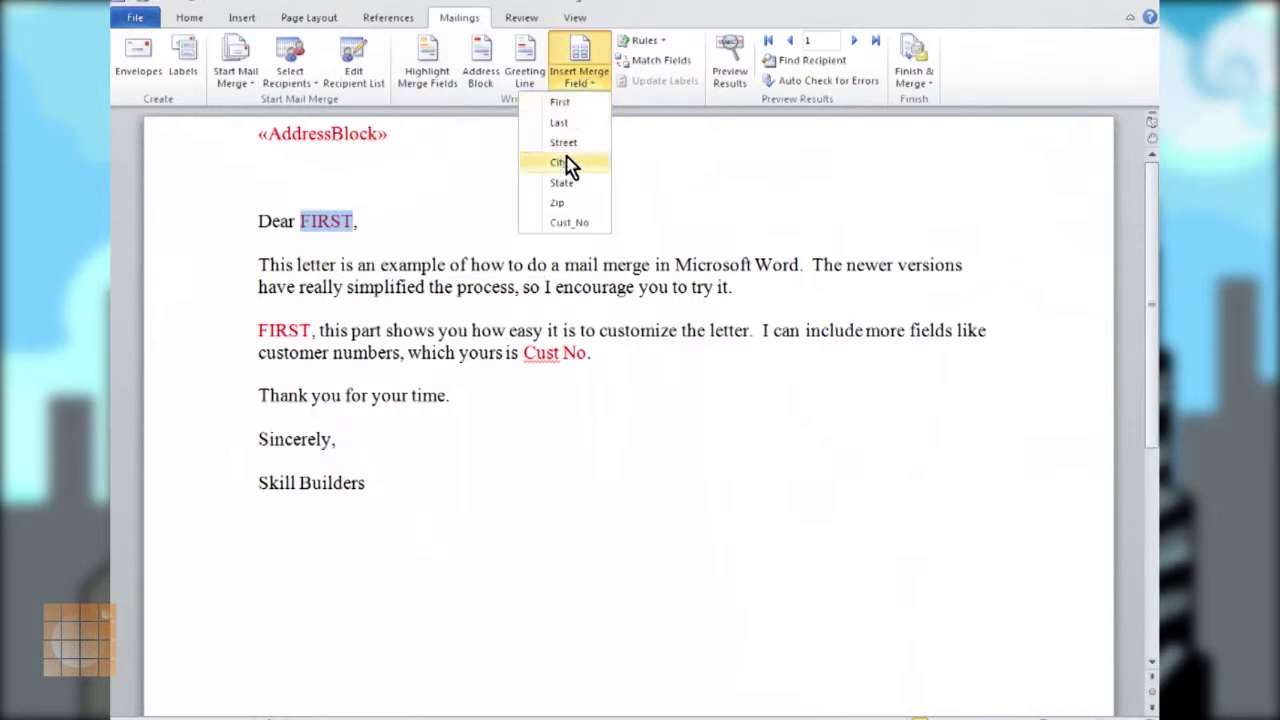
left_click(576, 104)
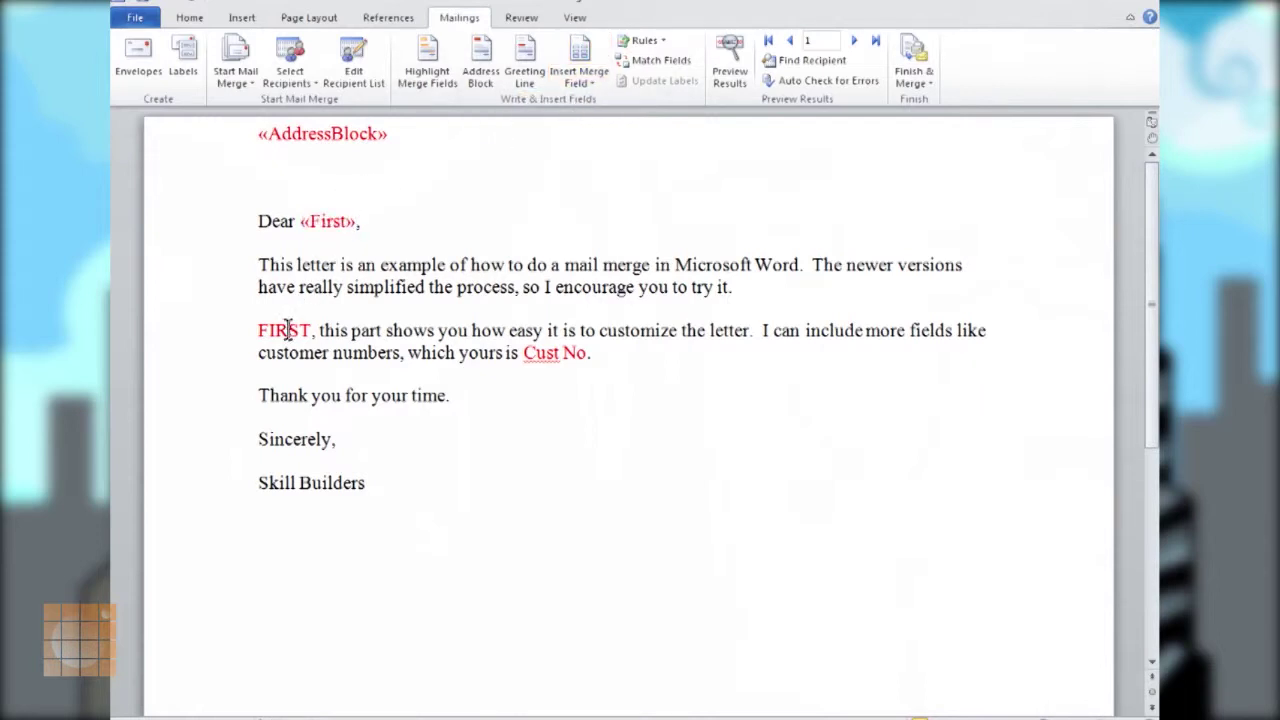
left_click(591, 80)
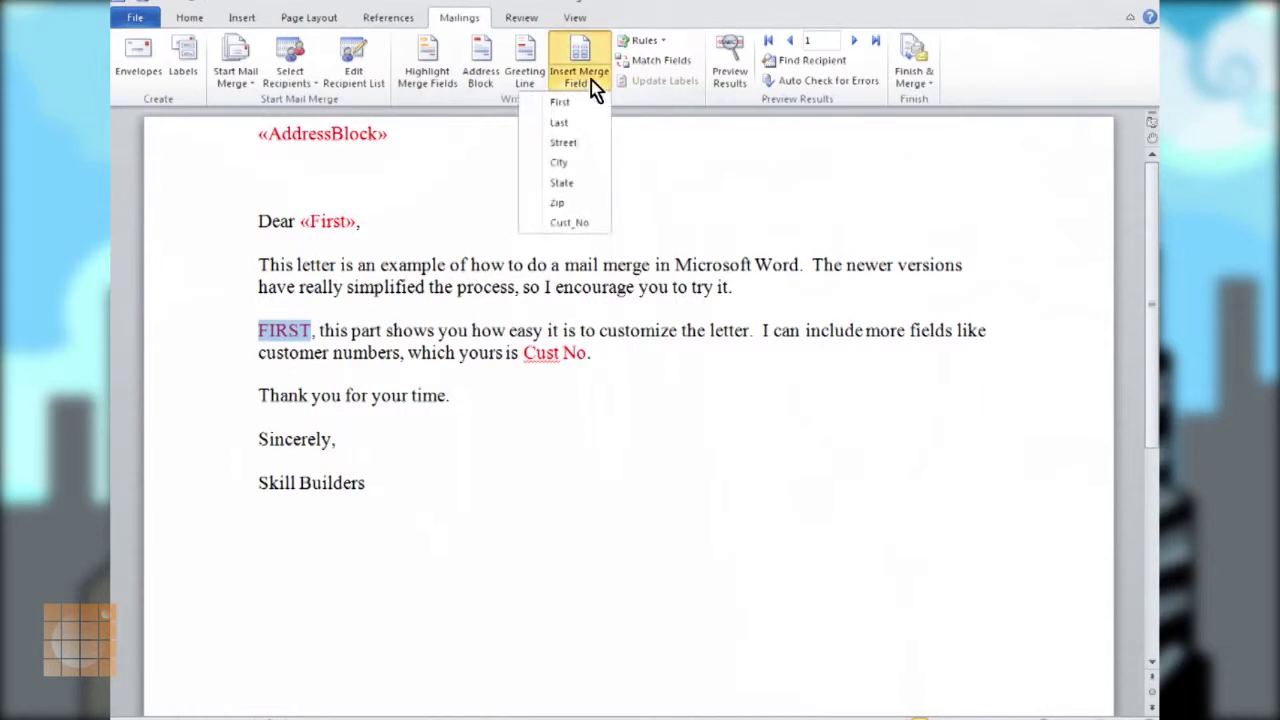
left_click(572, 104)
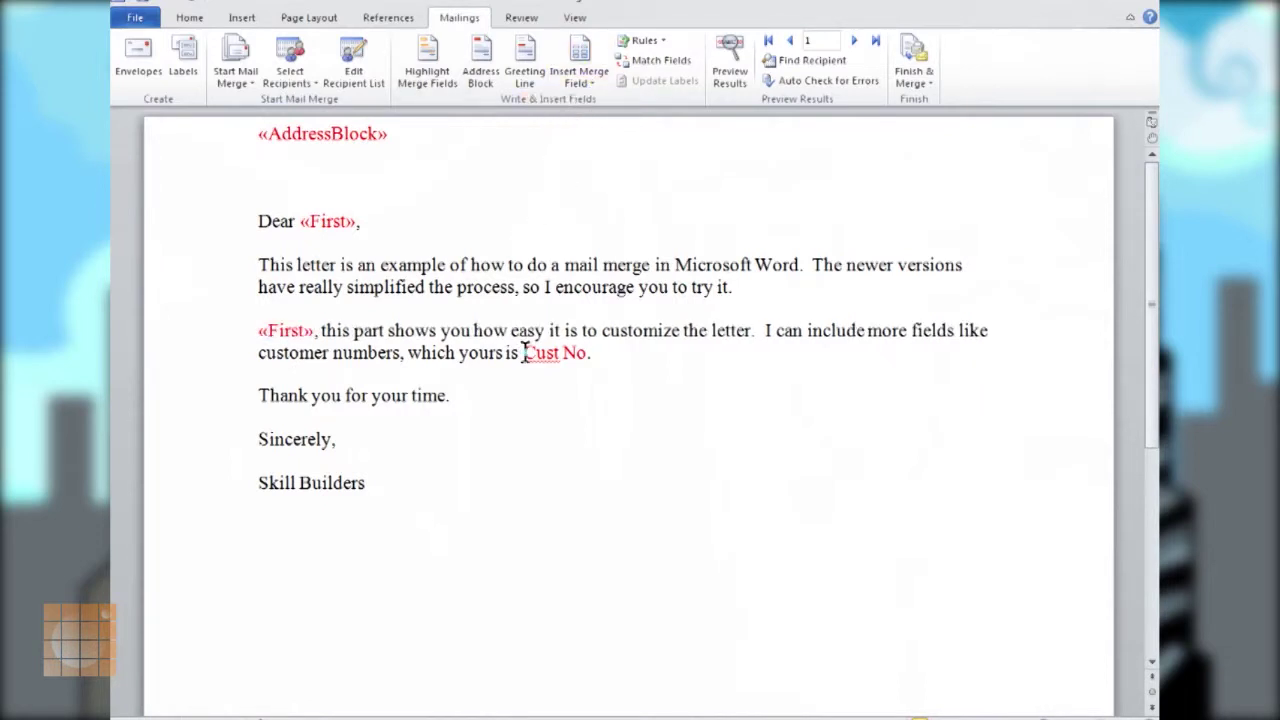
- Replace the Cust No placeholder at the end of the second paragraph with the Cust_No merge field
left_click_drag(524, 352, 585, 351)
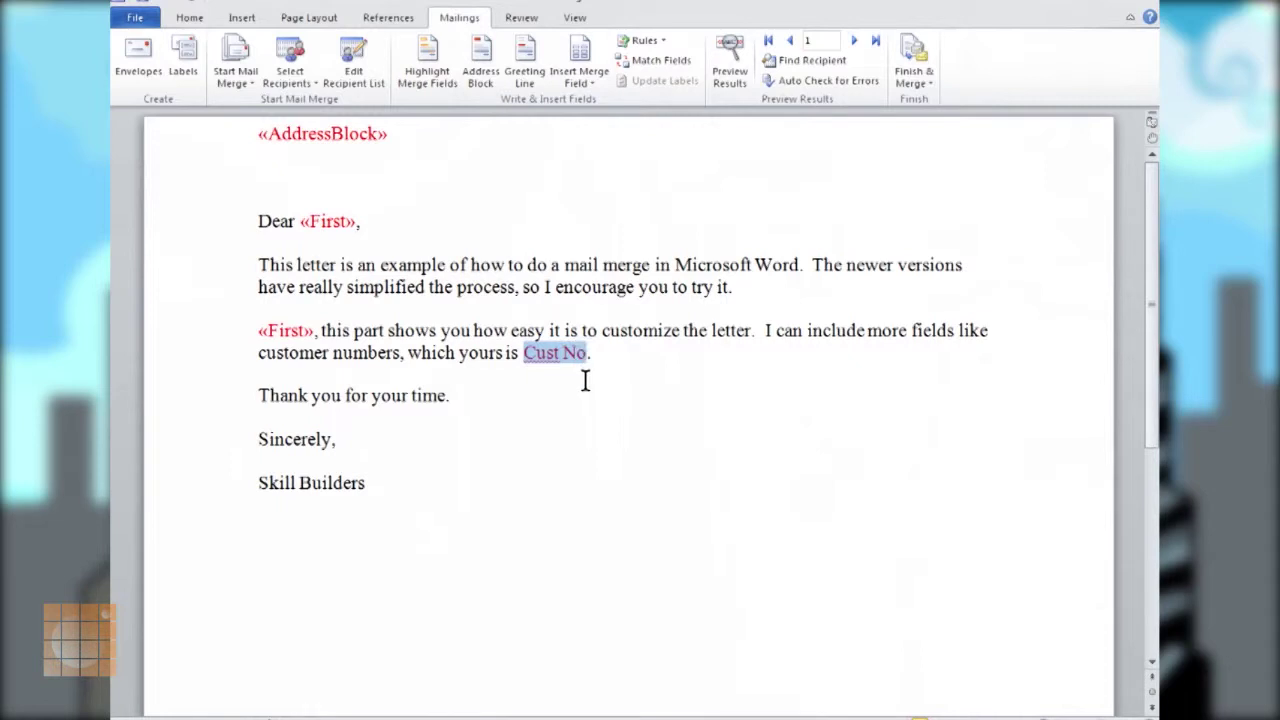
left_click(590, 78)
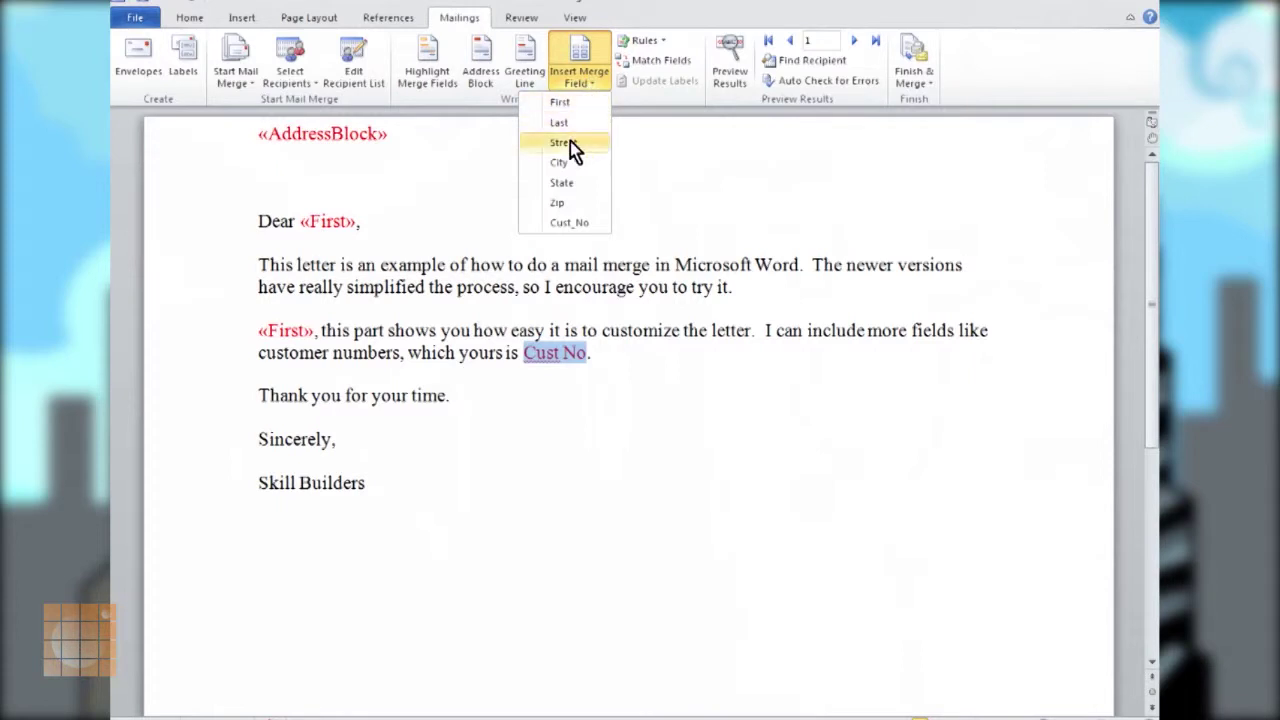
left_click(569, 222)
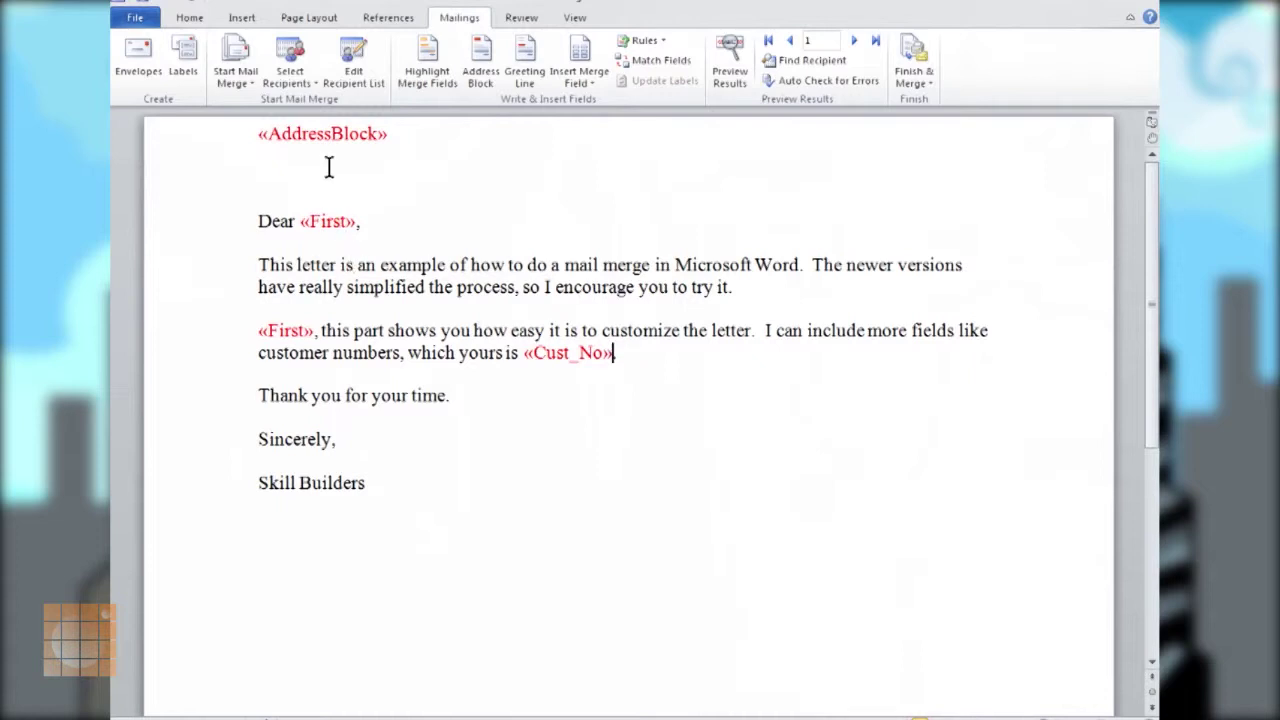
- Preview the merged letter and go through the recipients one by one up to record 5
left_click(731, 62)
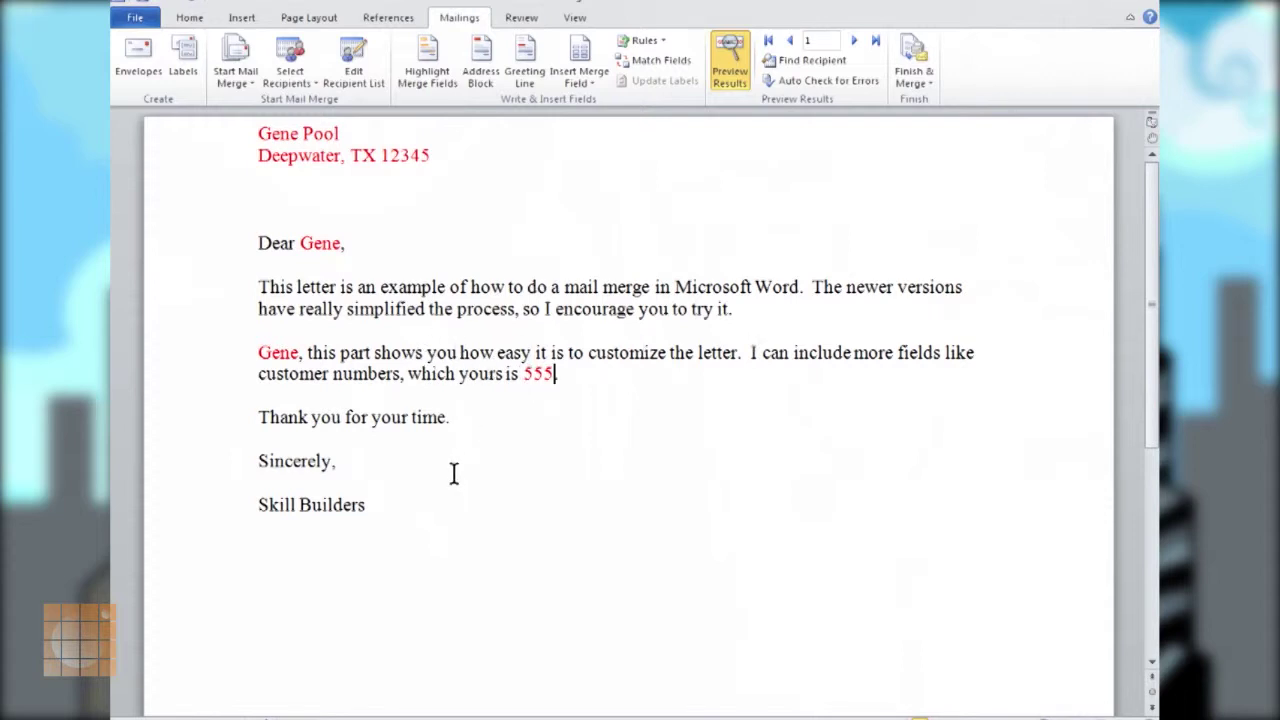
left_click(855, 42)
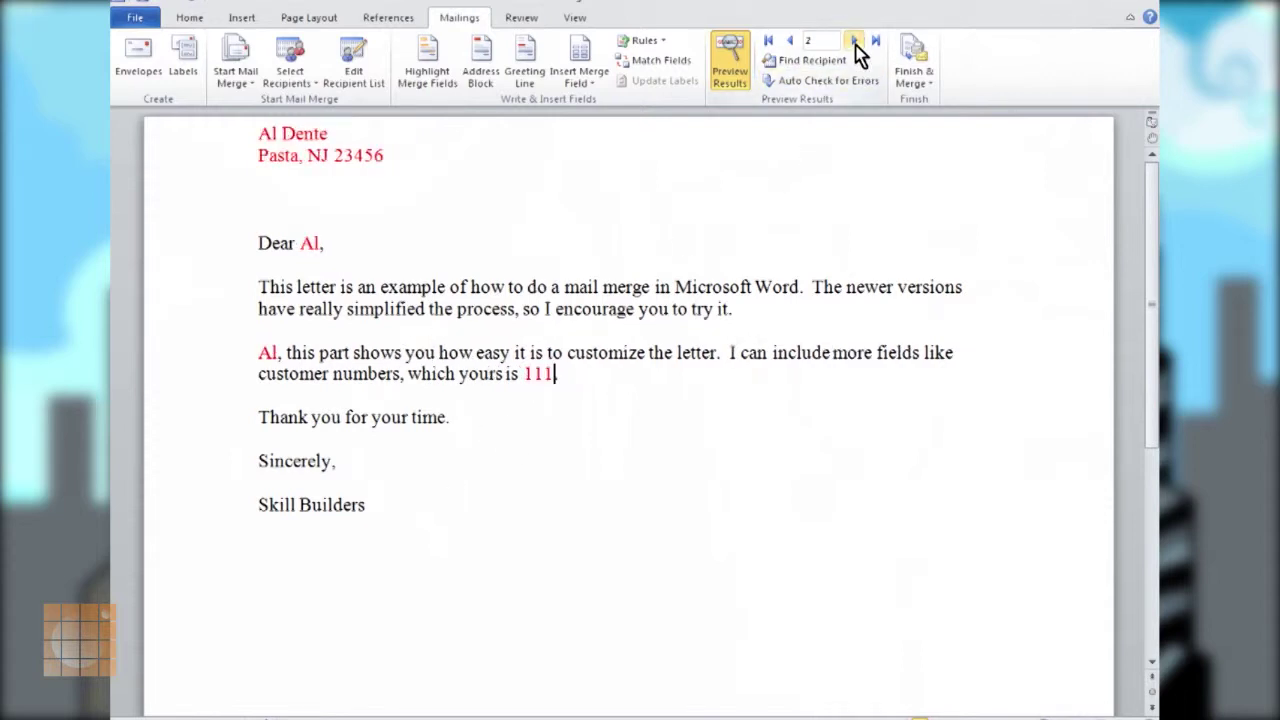
left_click(855, 42)
left_click(855, 42)
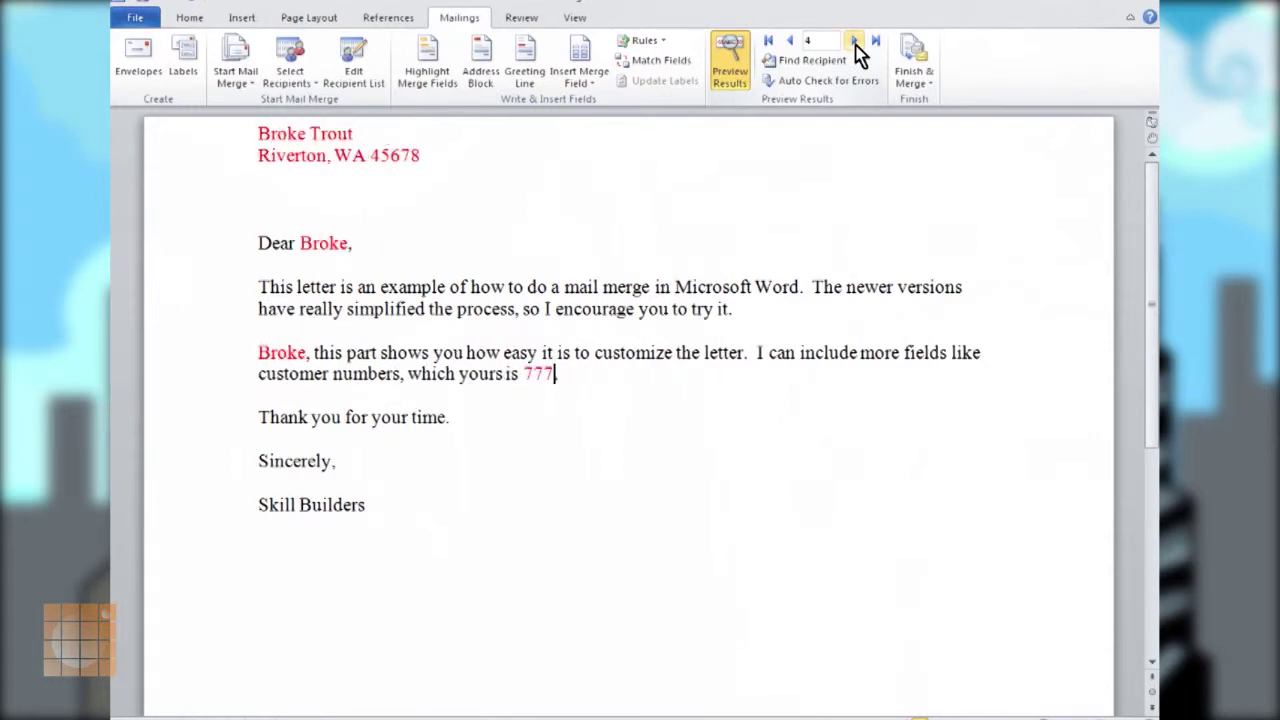
left_click(855, 42)
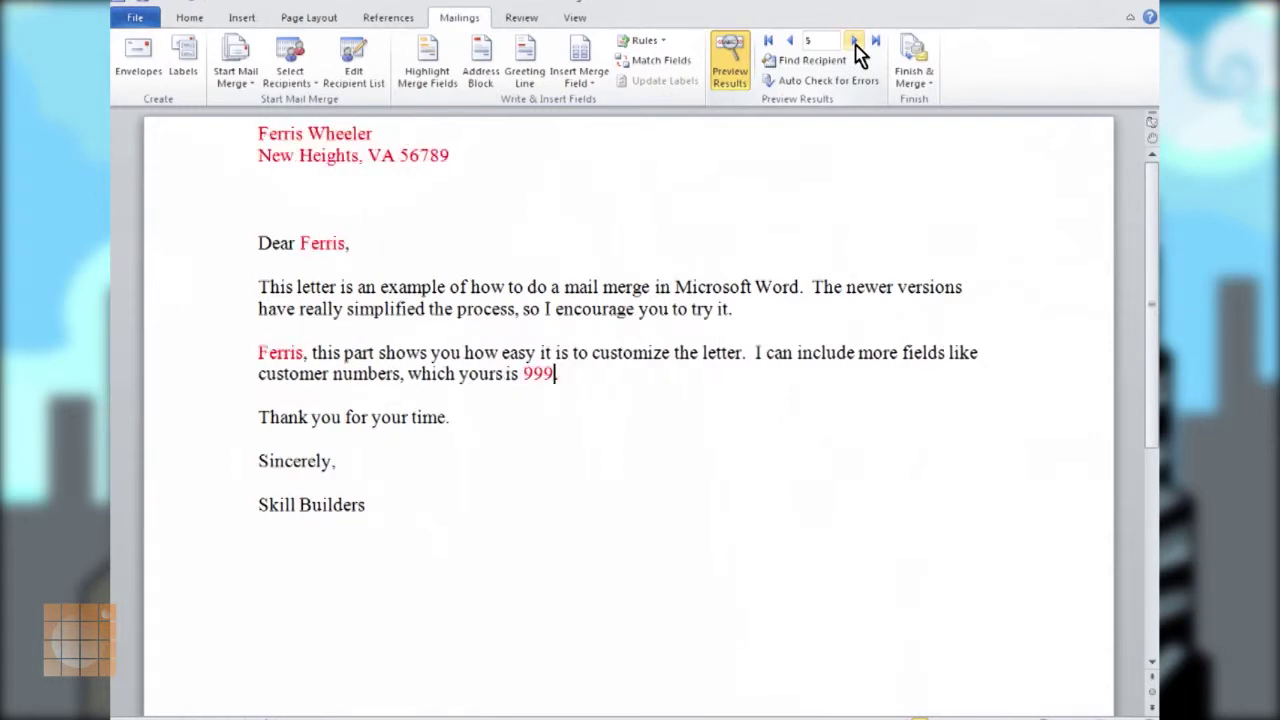
- Finish the merge by generating editable individual letters for all records in a new document
left_click(915, 58)
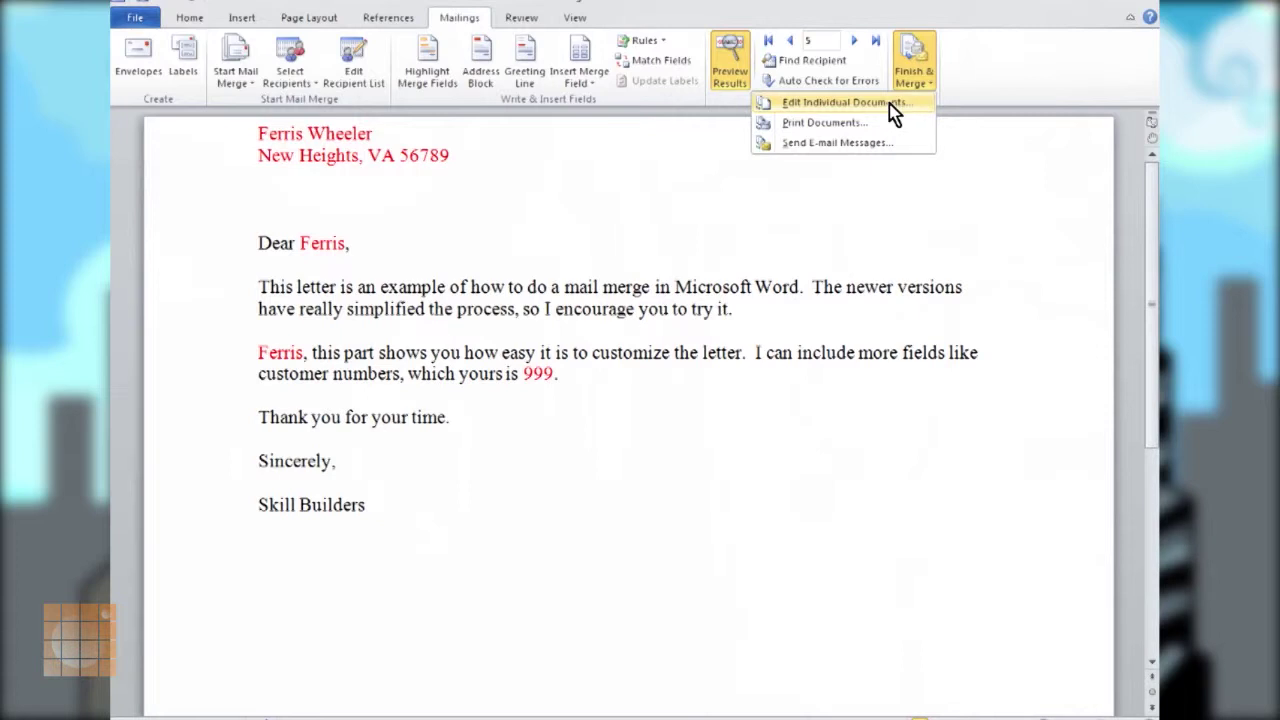
left_click(818, 104)
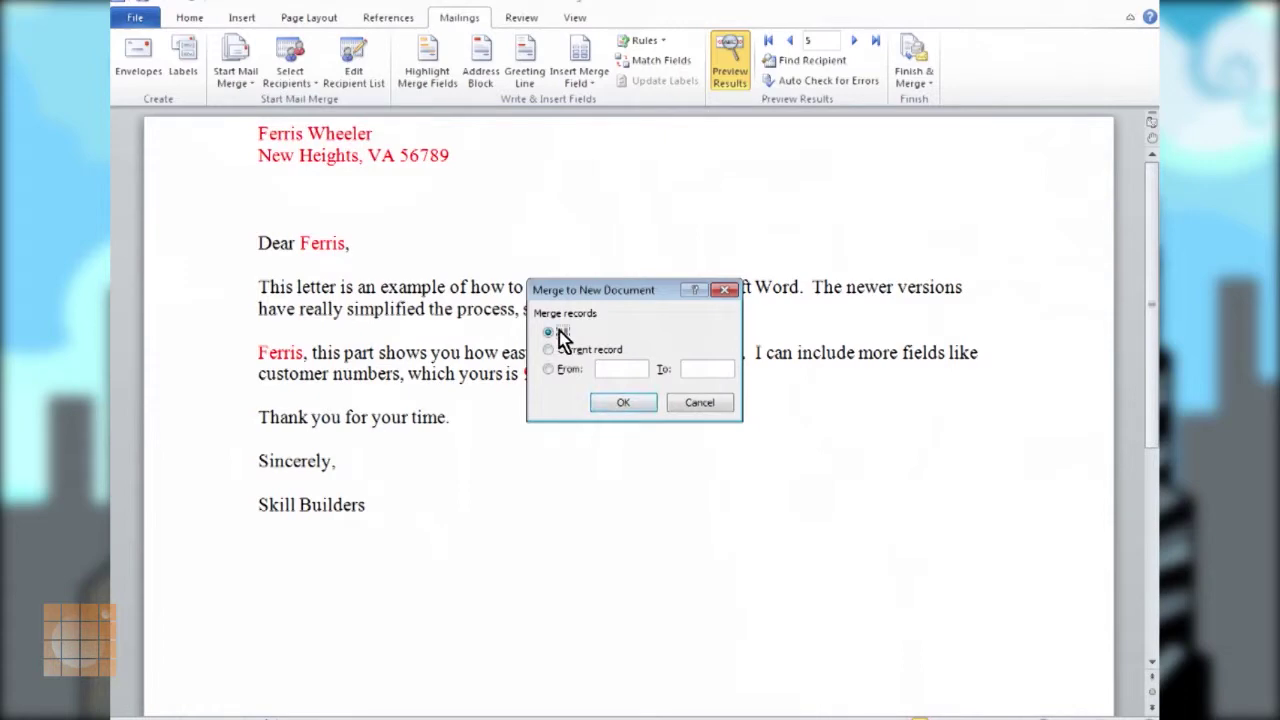
left_click(622, 403)
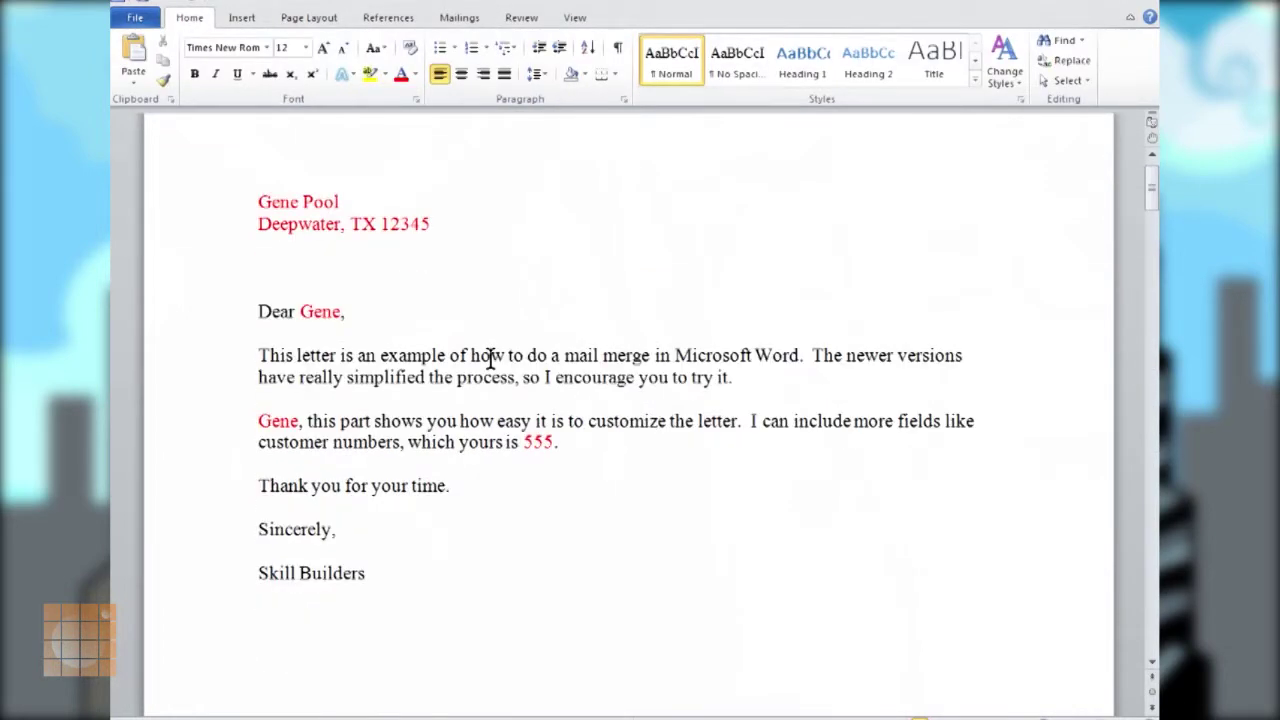
- Look through the merged letters to check each recipient's address, greeting name and customer number
scroll(486, 356, "down", 3)
scroll(486, 356, "down", 15)
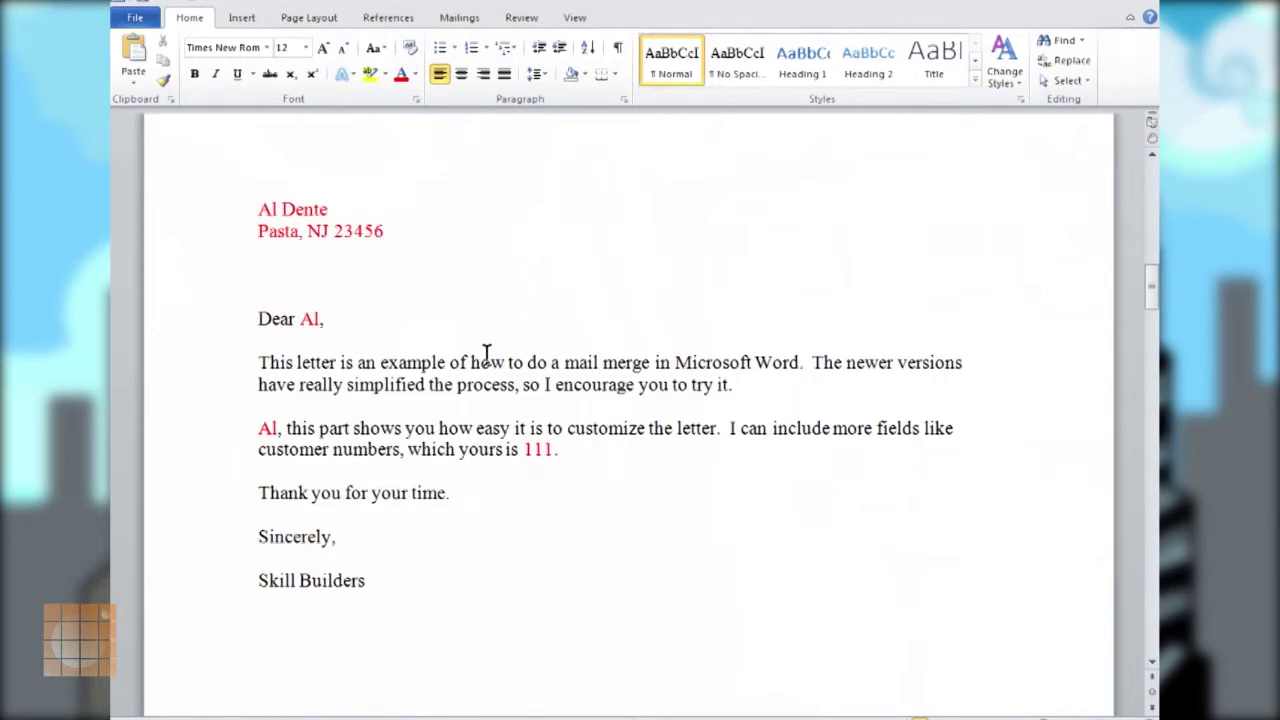
scroll(486, 356, "down", 15)
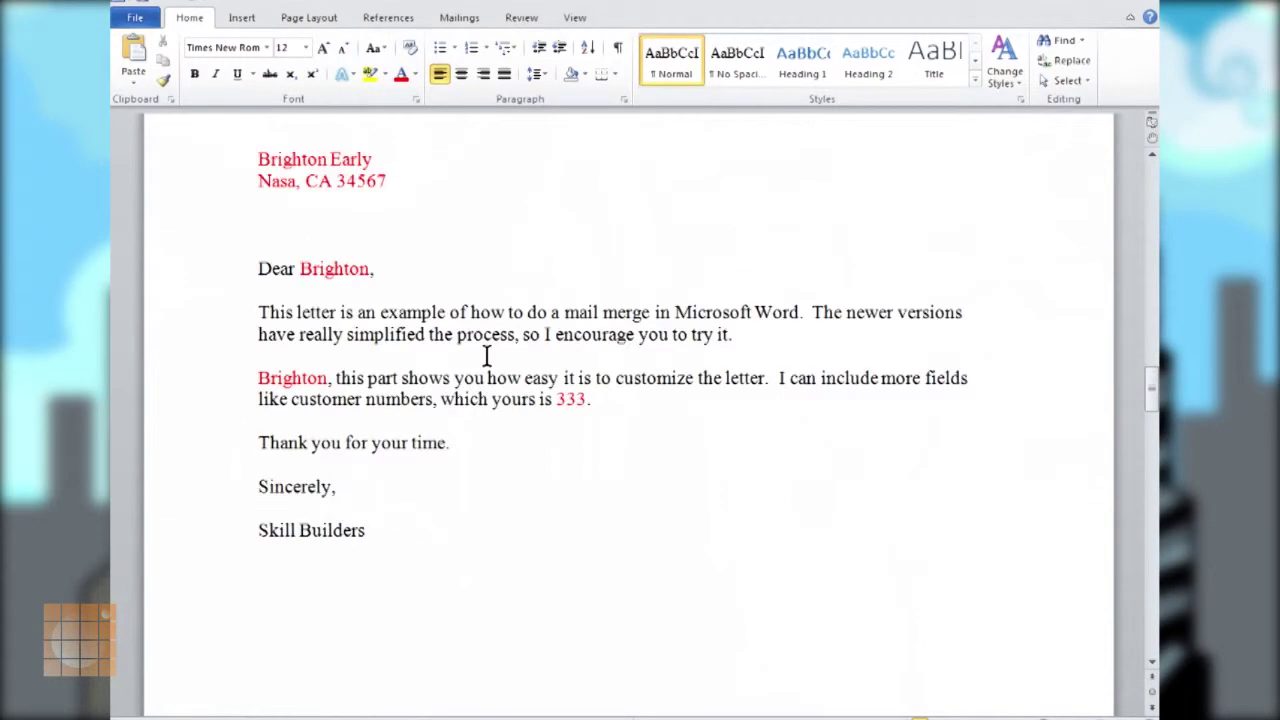
scroll(486, 356, "down", 15)
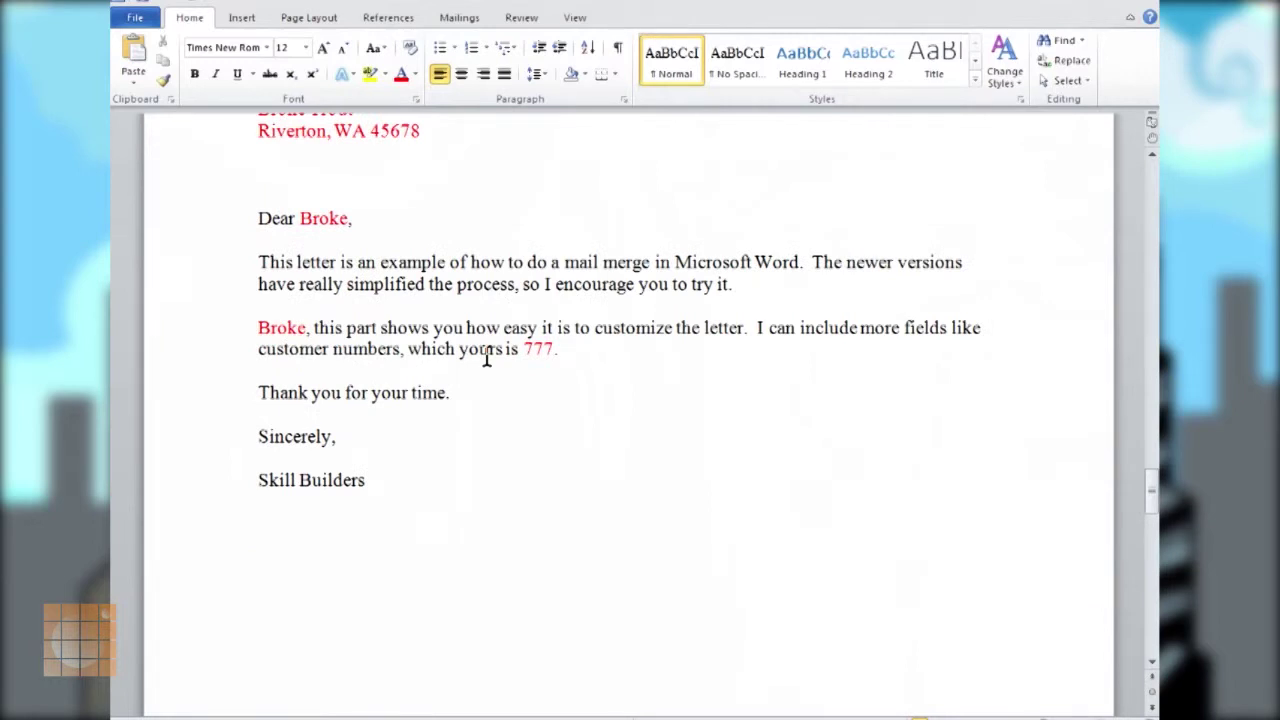
scroll(486, 356, "up", 15)
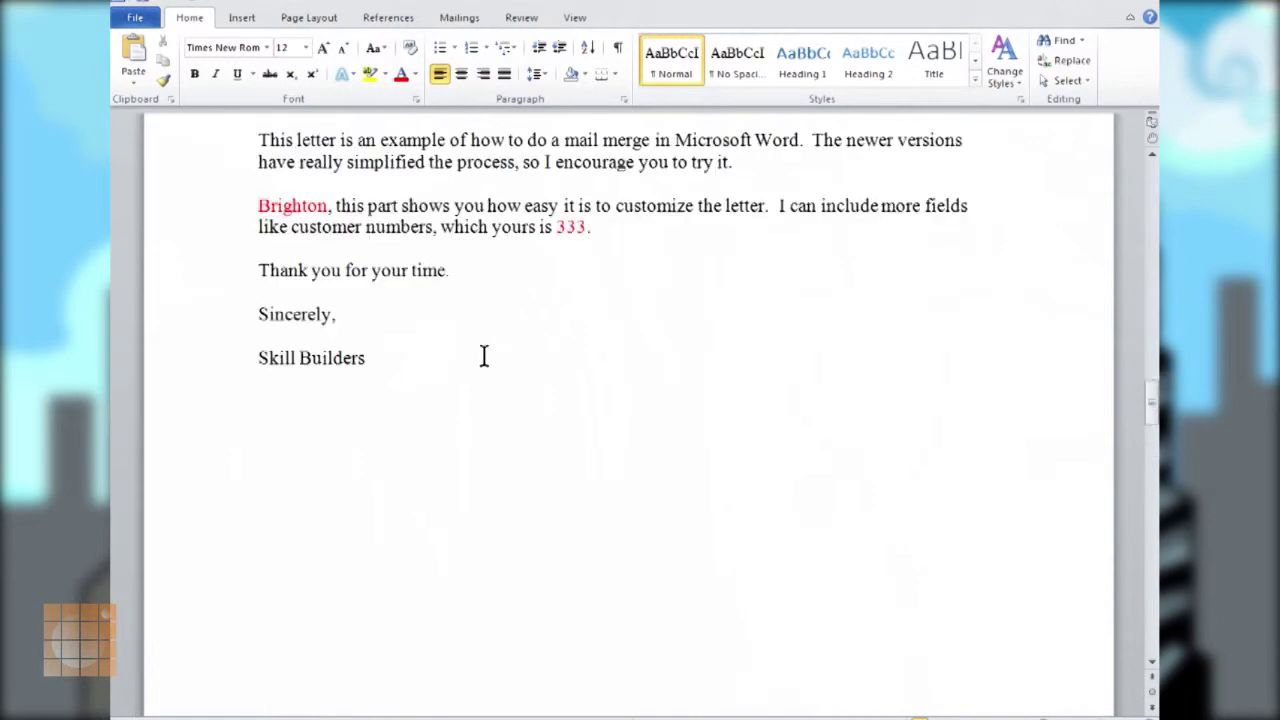
scroll(483, 356, "up", 20)
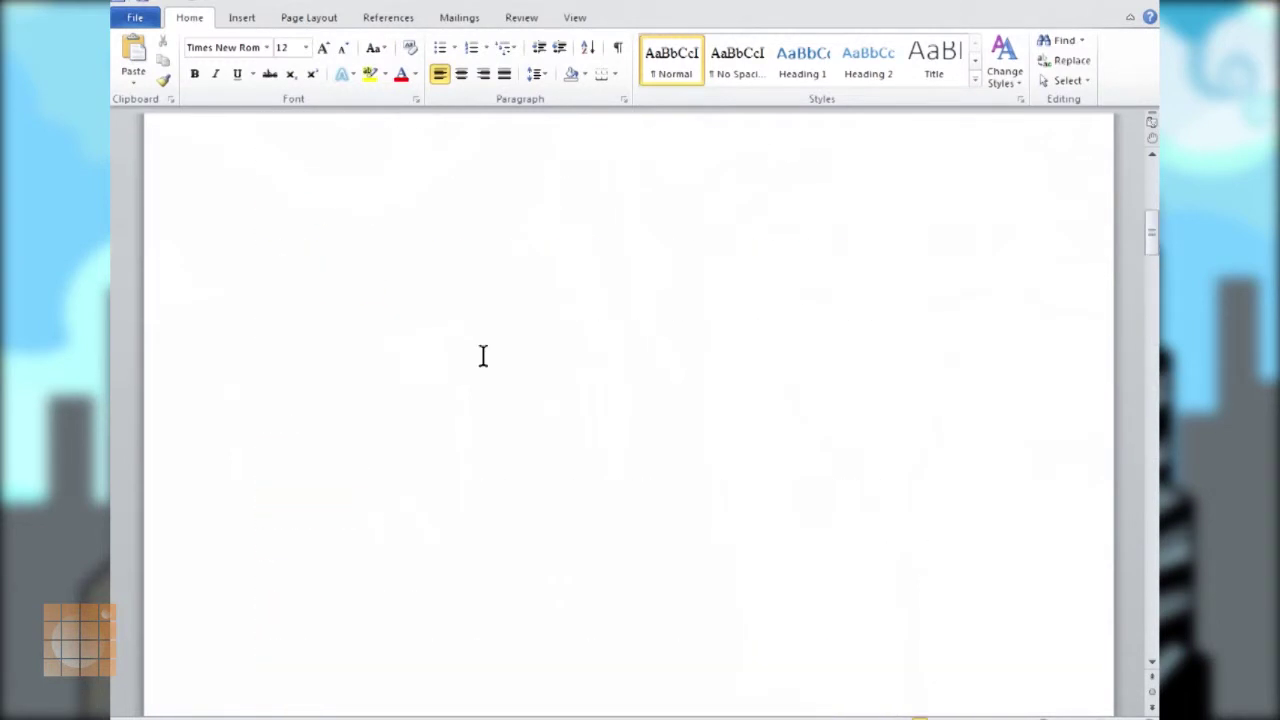
scroll(483, 356, "up", 10)
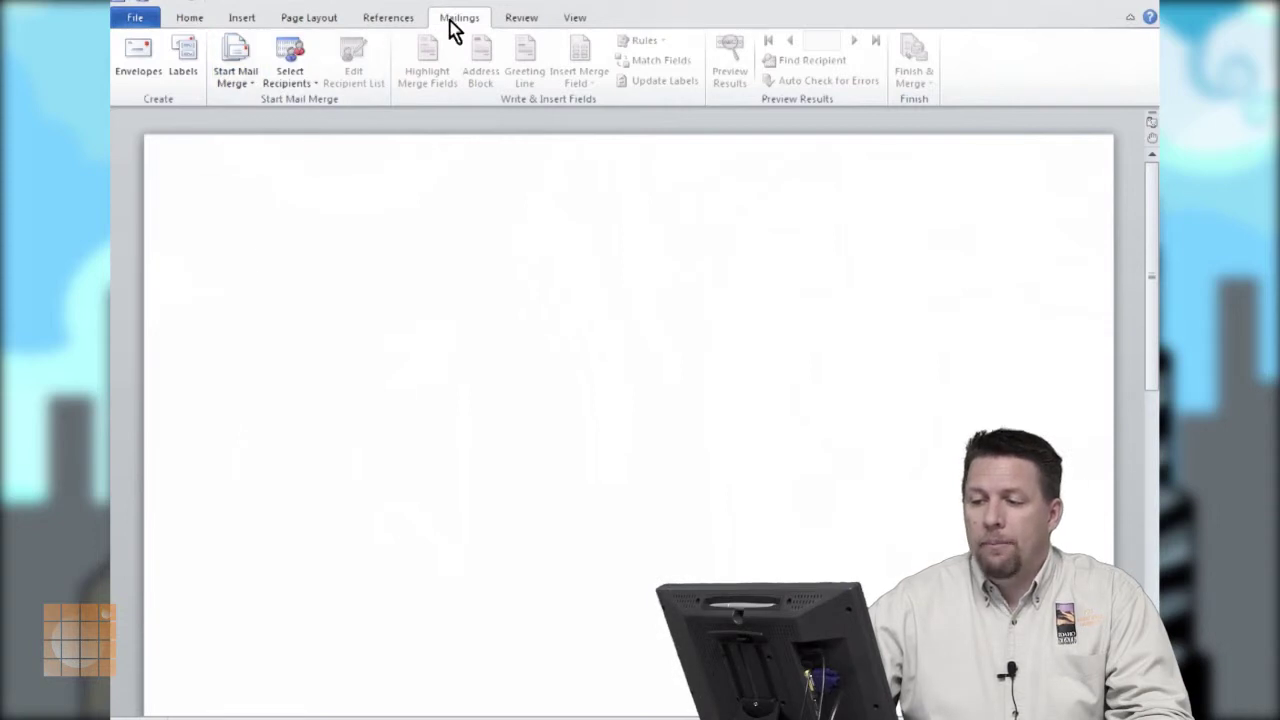
- Set up a new envelope mail merge in the blank document using Size 10 (4 1/8 x 9 1/2 in) envelopes
left_click(256, 86)
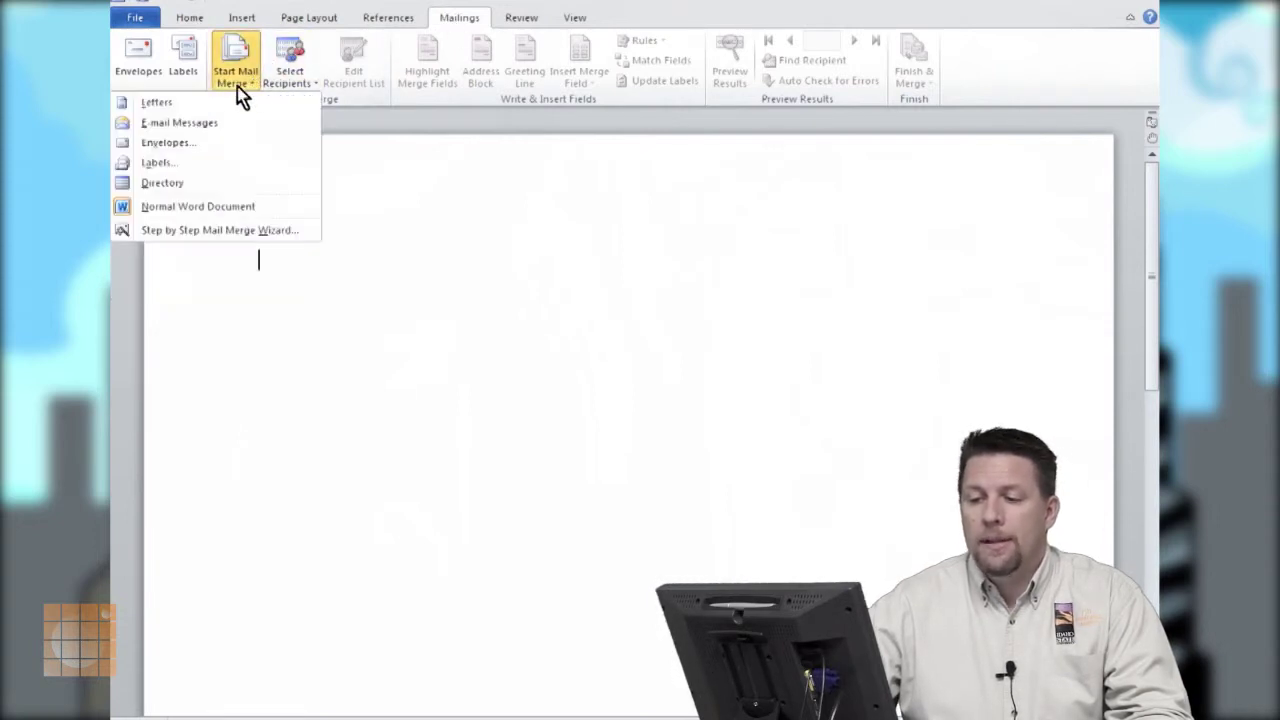
left_click(175, 144)
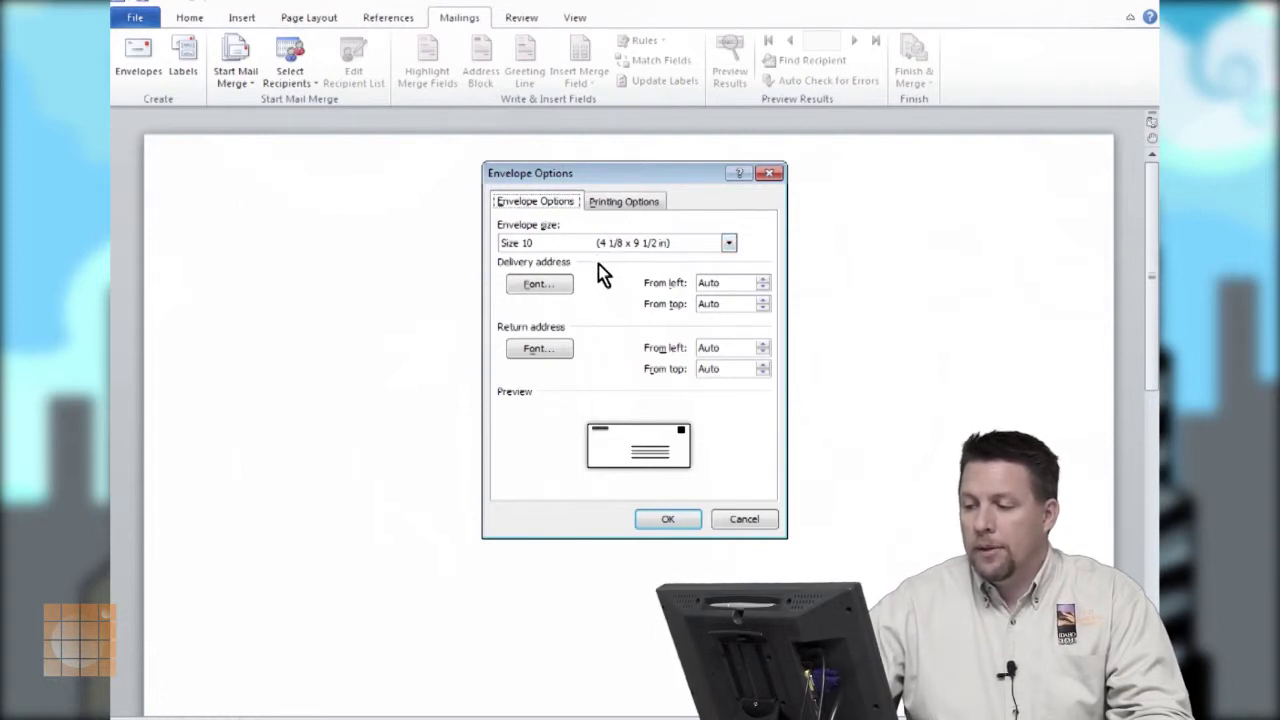
left_click(657, 520)
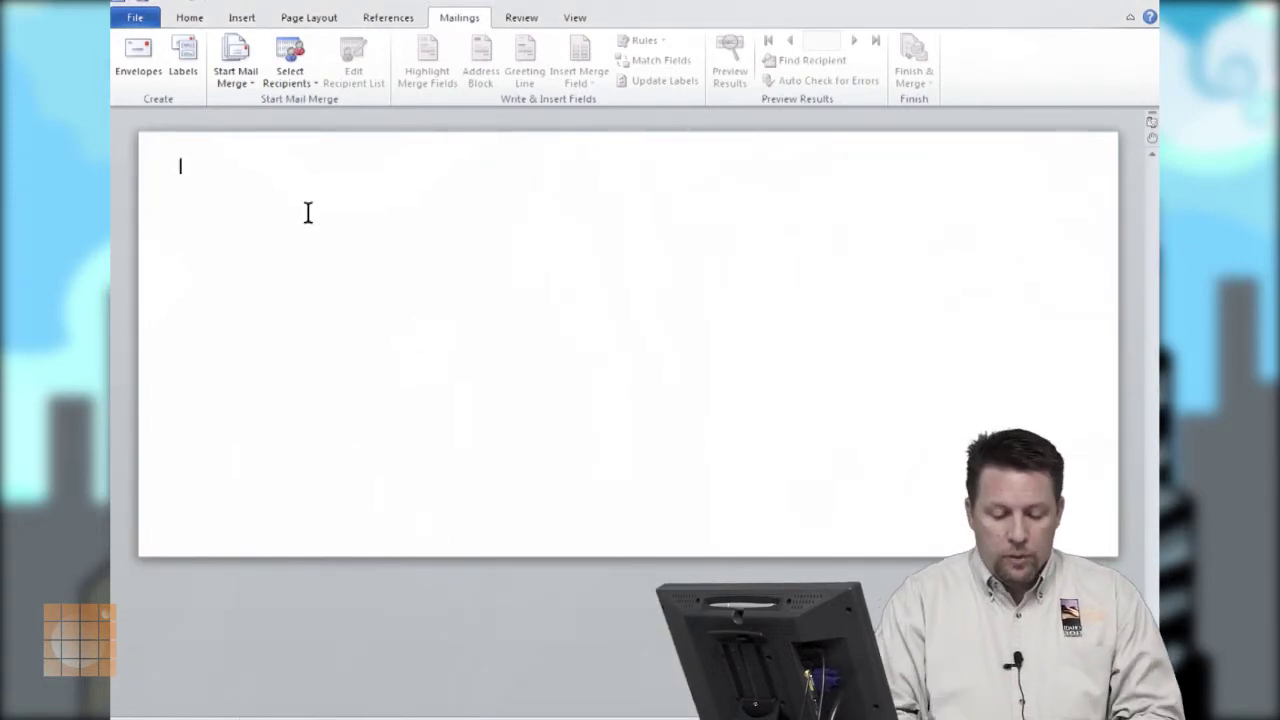
- Enter the return address on the envelope: Skill Builders, followed by the street address line and the city, state and ZIP line
type("S")
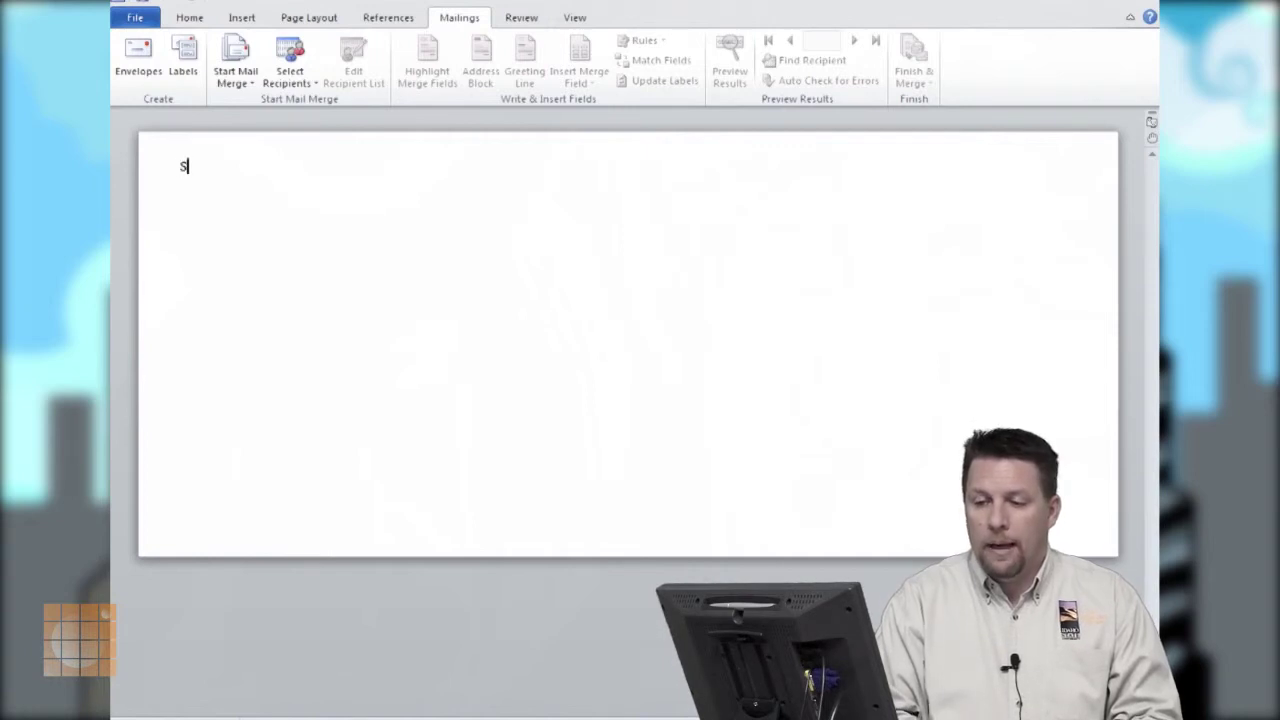
type("kill Builders")
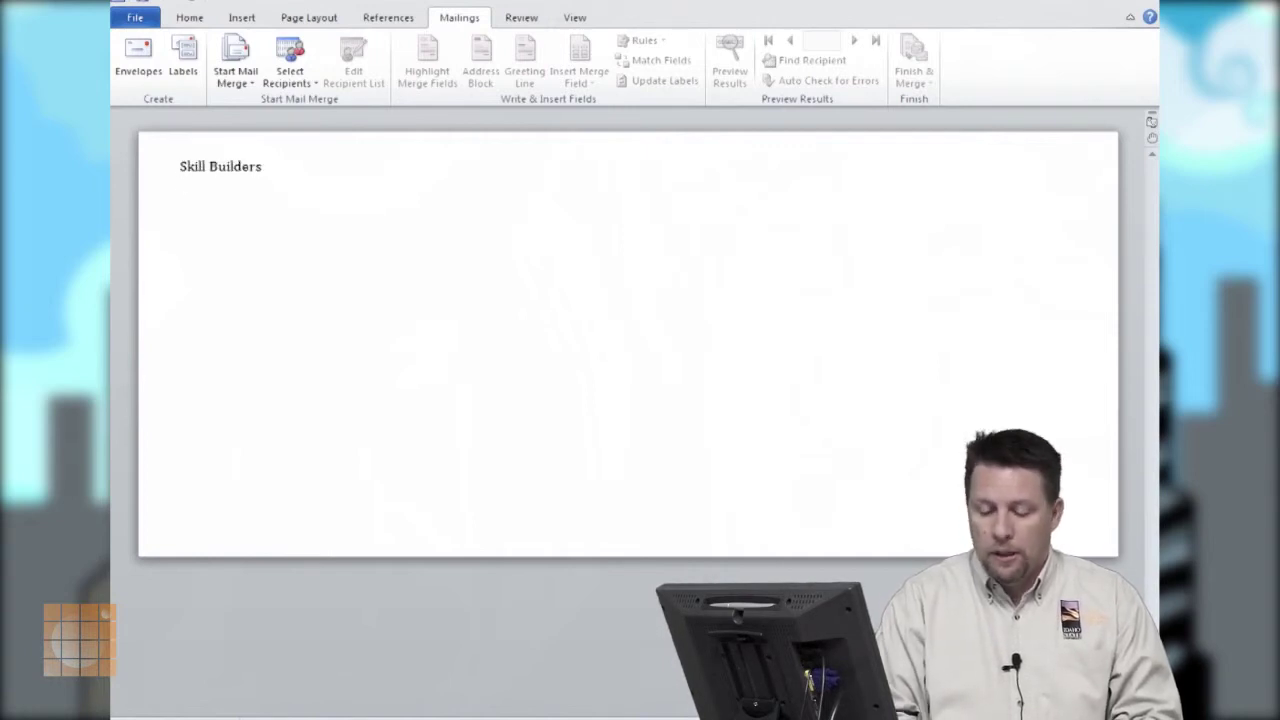
key("Return")
type("100")
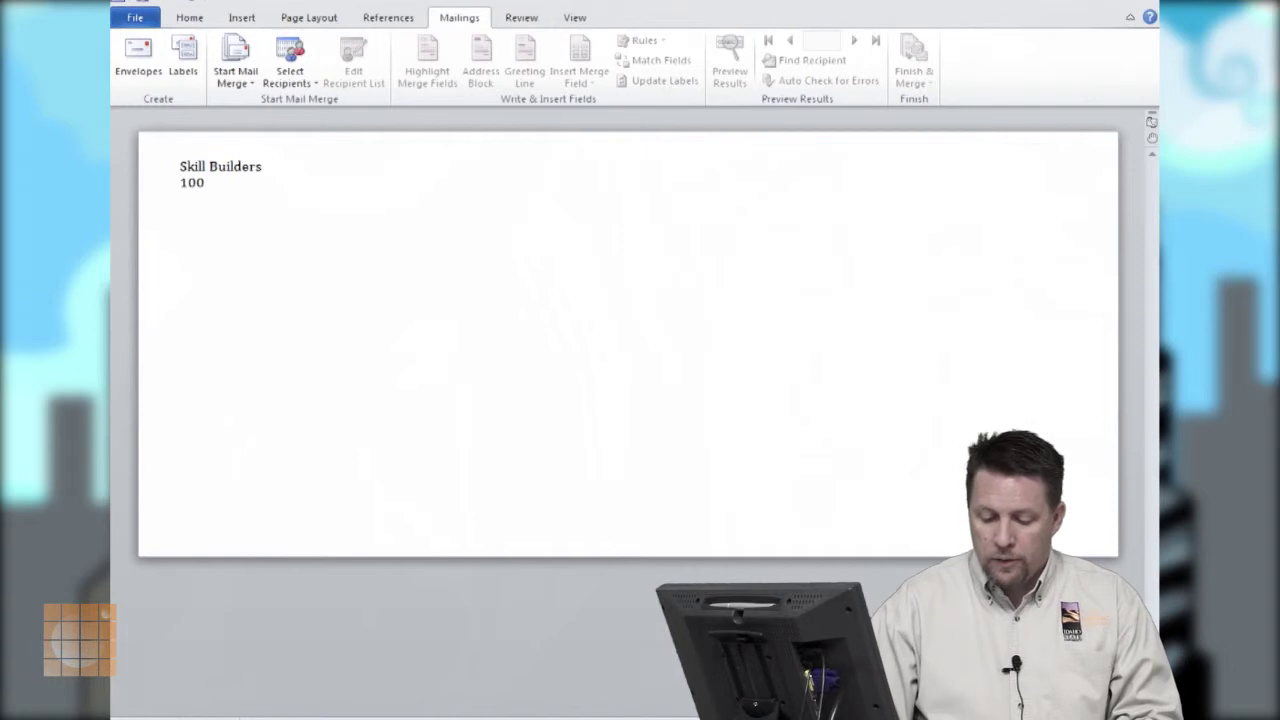
type("1 N. 7th Ave")
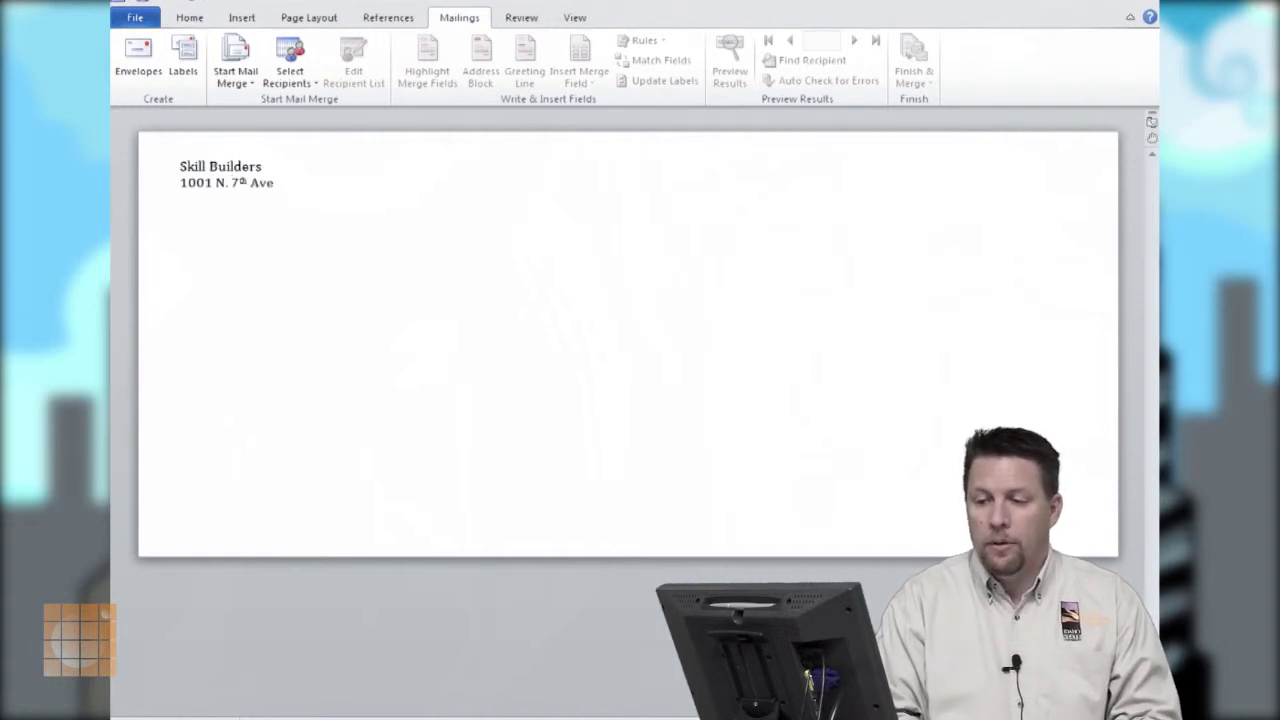
key("Return")
type("Poc")
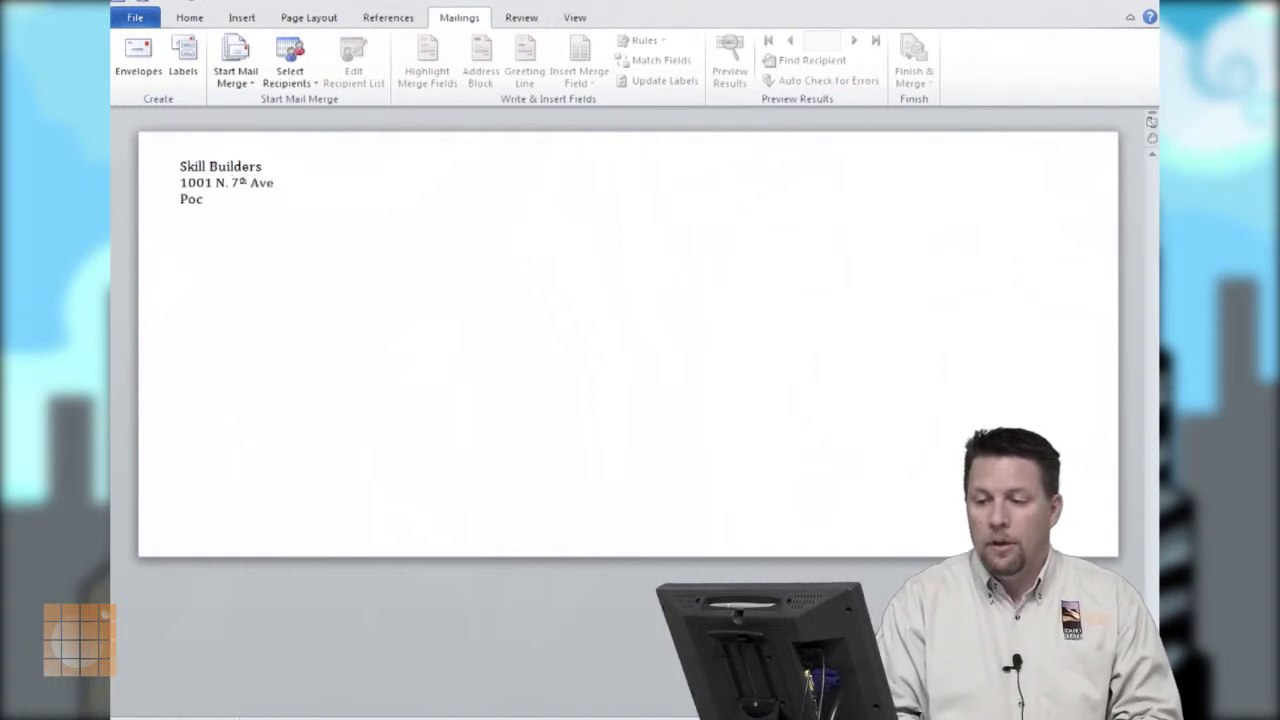
type("atello, Id 8320")
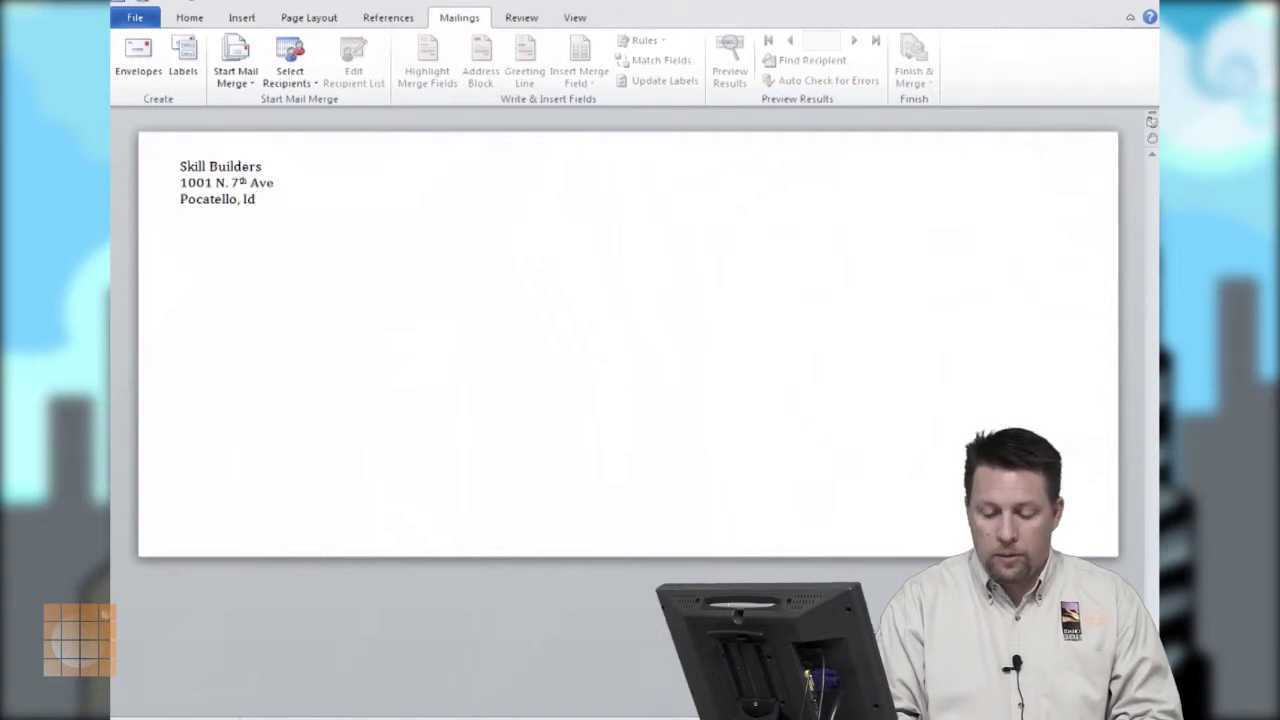
type("1")
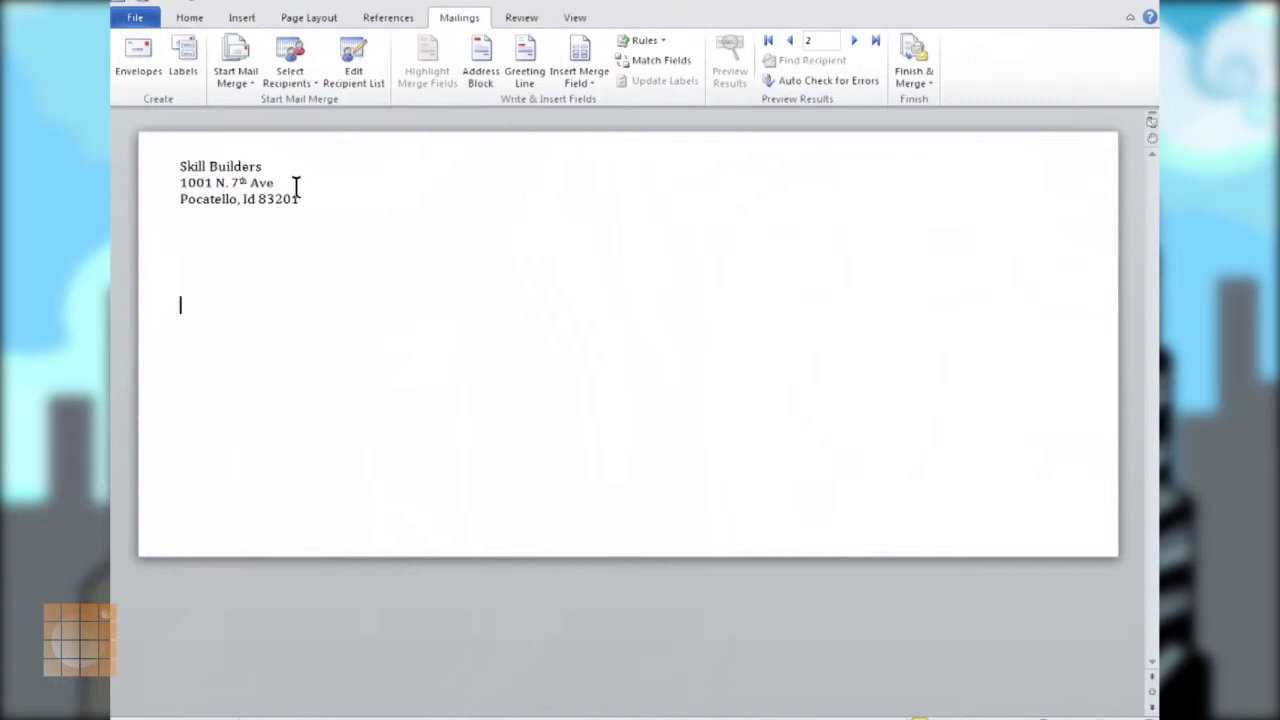
left_click(194, 20)
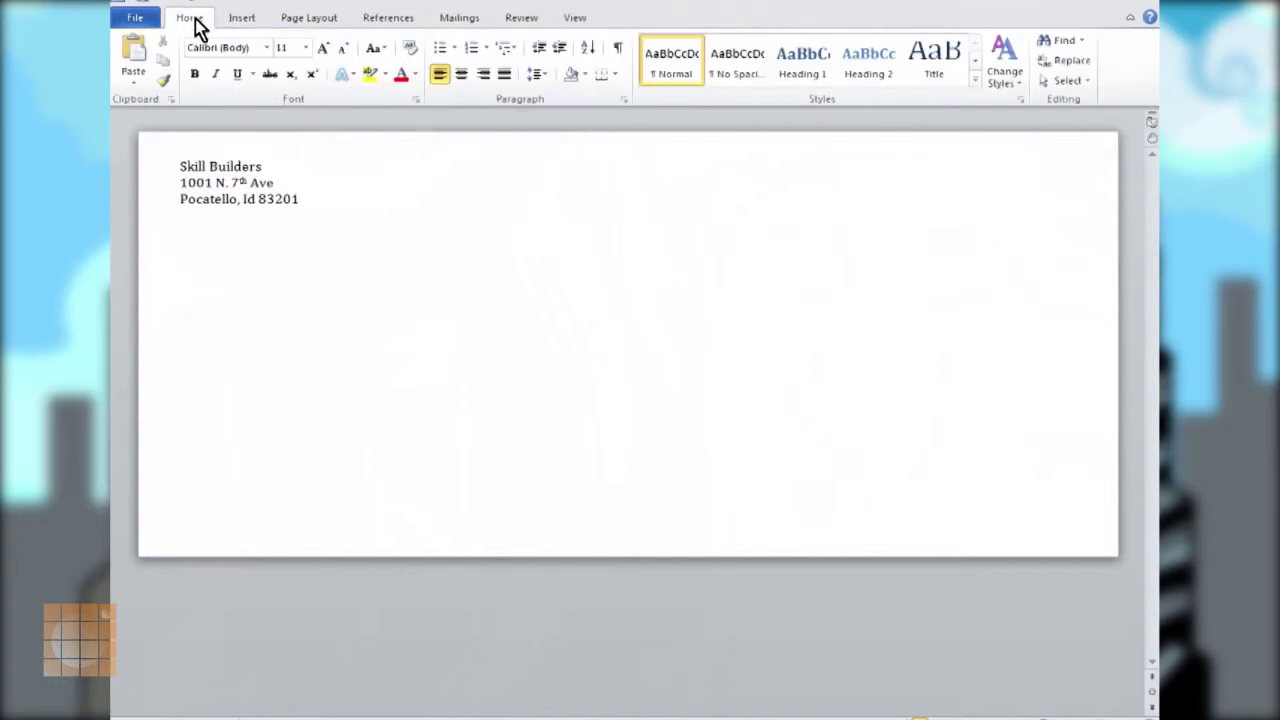
left_click(563, 49)
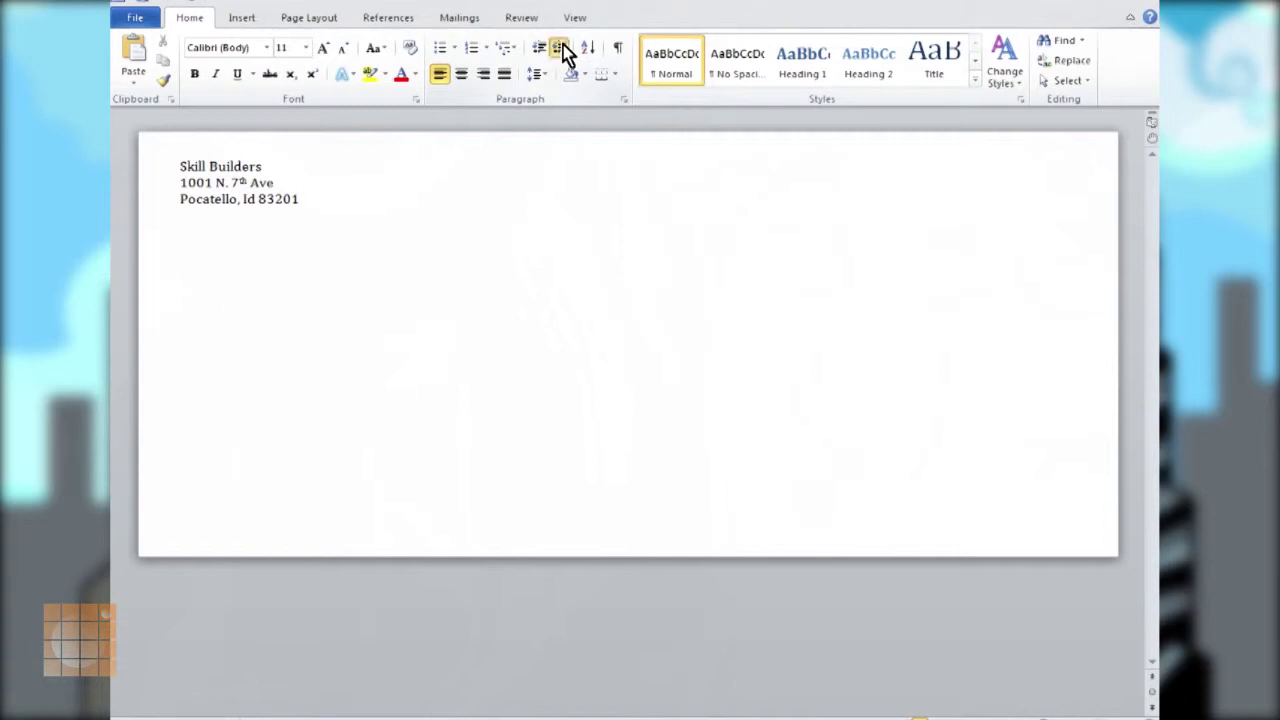
left_click(563, 49)
left_click(563, 49)
left_click(563, 49)
left_click(563, 49)
left_click(459, 17)
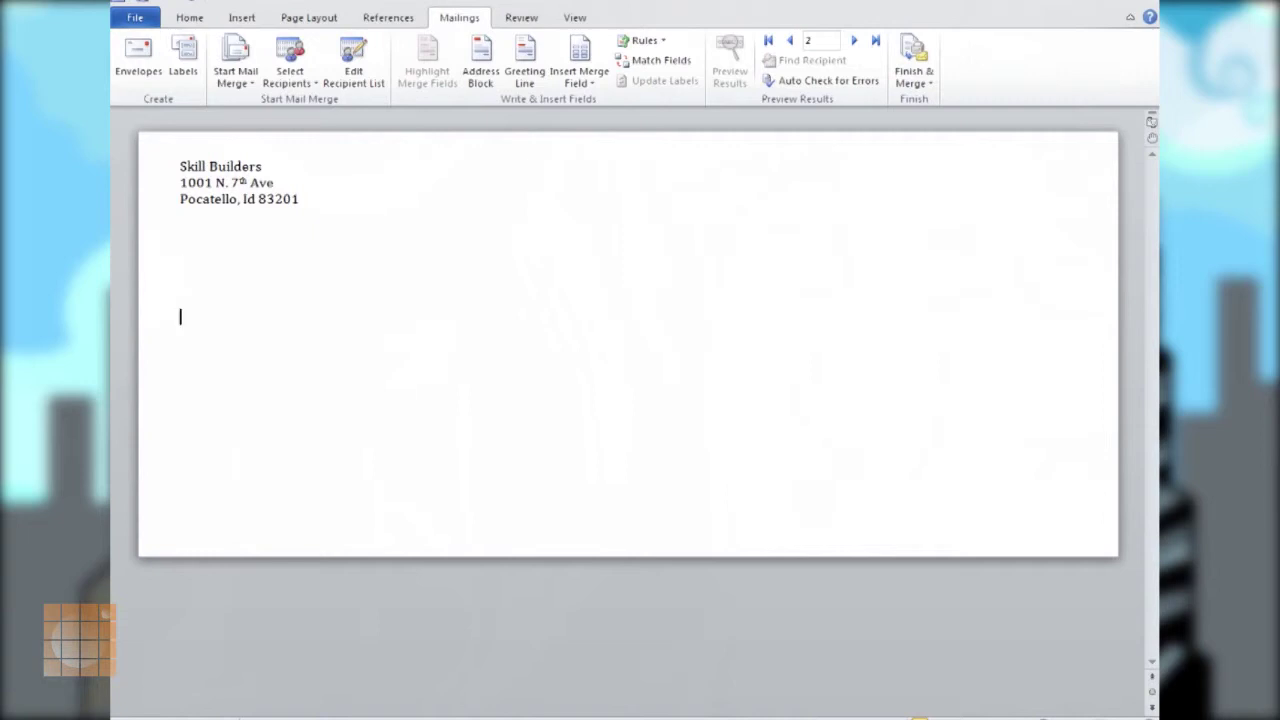
- Increase the indent of the envelope's empty delivery address paragraph by six levels
left_click(205, 17)
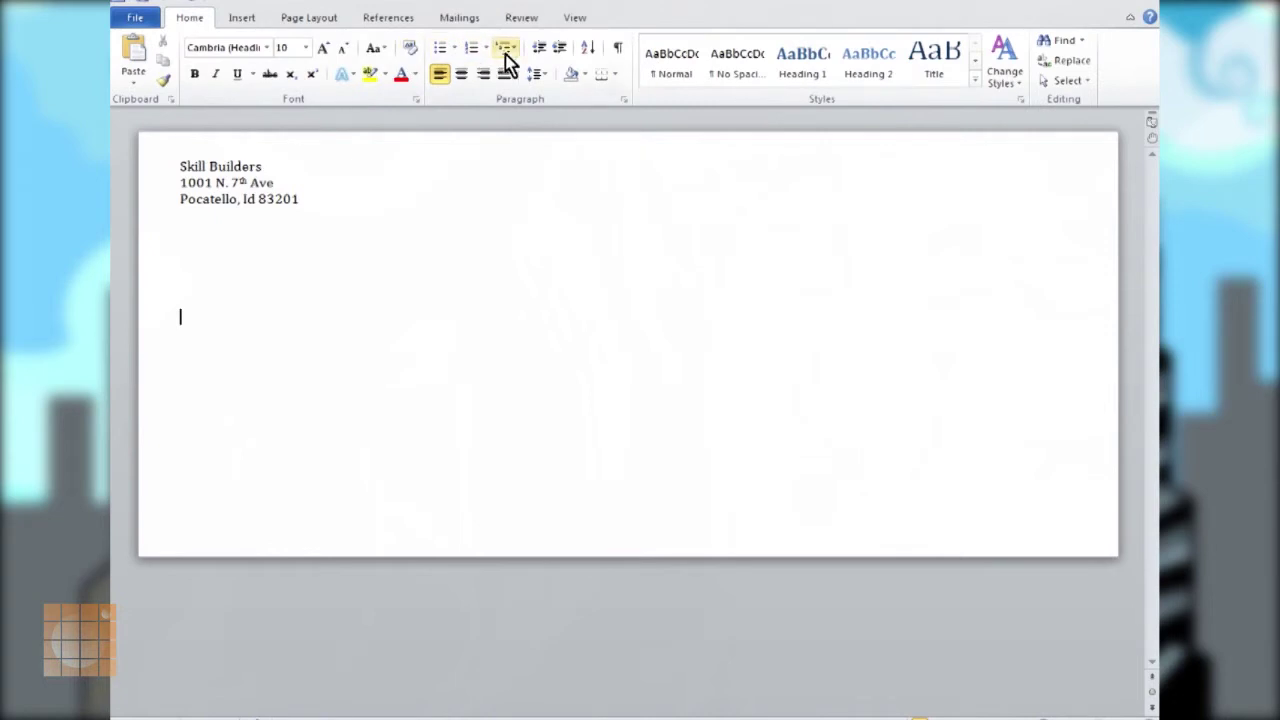
left_click(562, 55)
left_click(562, 55)
left_click(562, 55)
left_click(562, 55)
left_click(562, 55)
left_click(562, 55)
- Use the existing Mail Merge List workbook from the desktop's Skill Builders folder as recipients, choosing its mailing list table instead of Sheet1
left_click(474, 27)
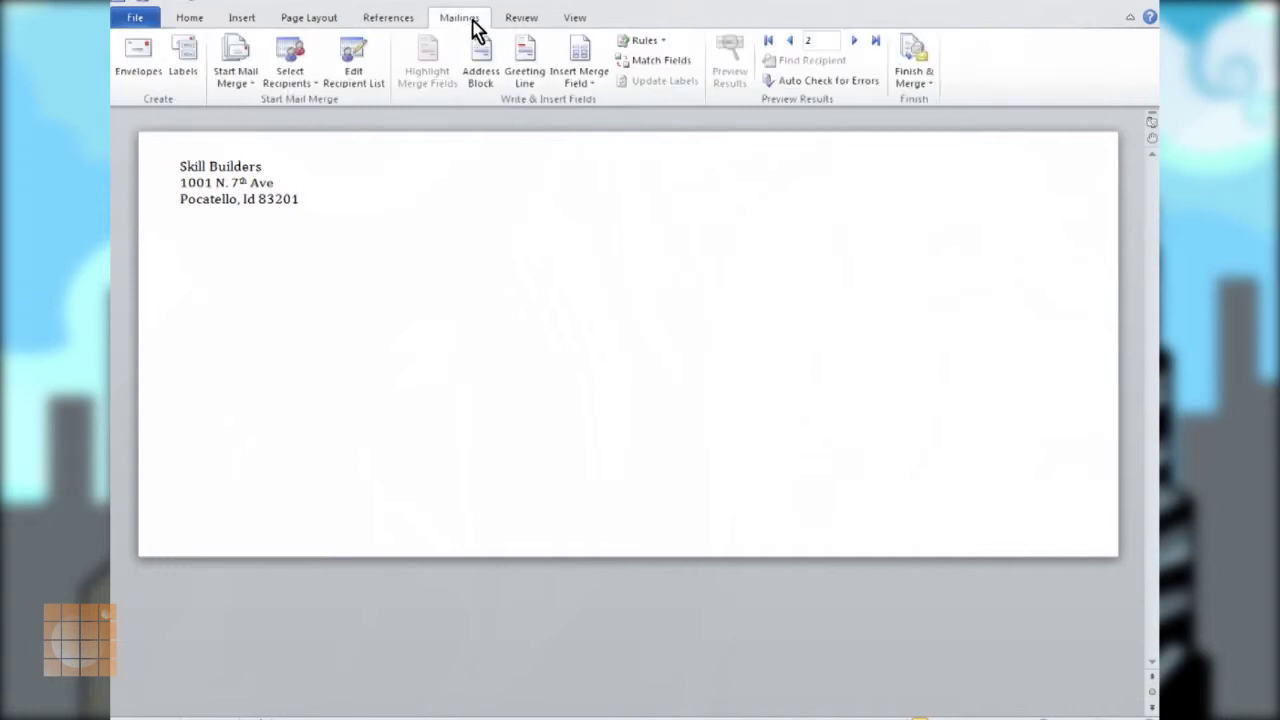
left_click(300, 70)
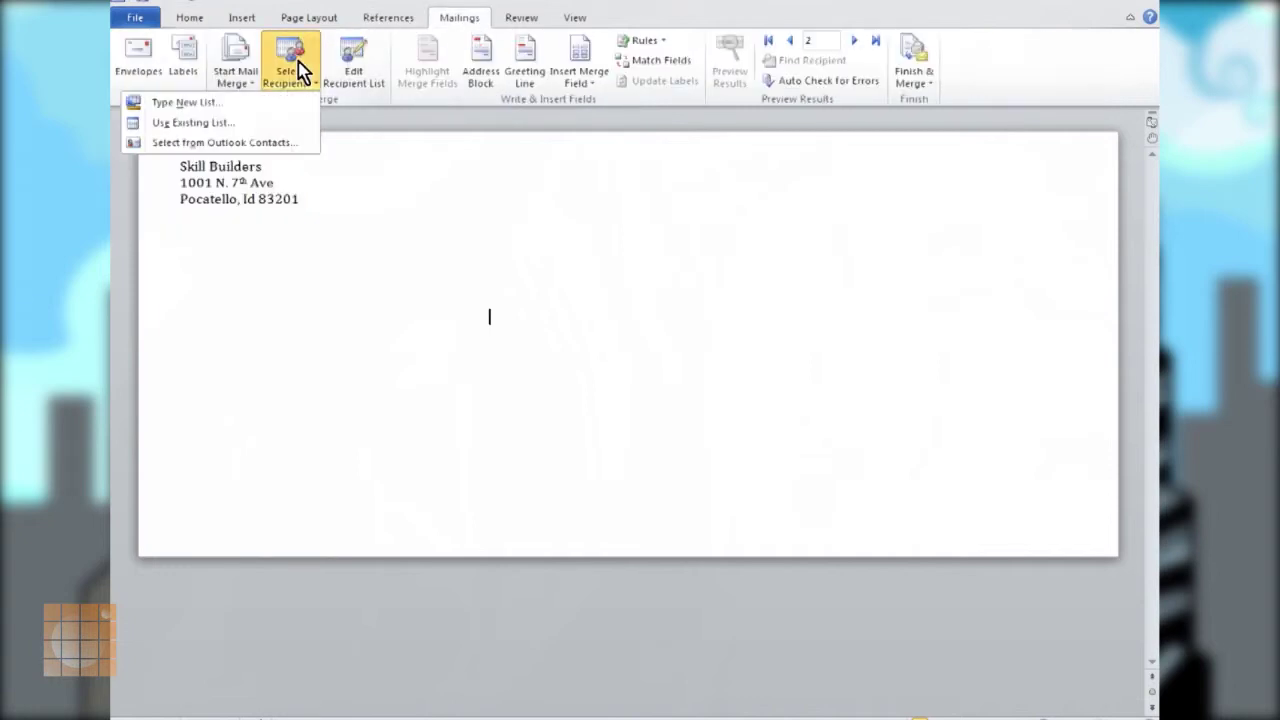
left_click(192, 122)
left_click(212, 148)
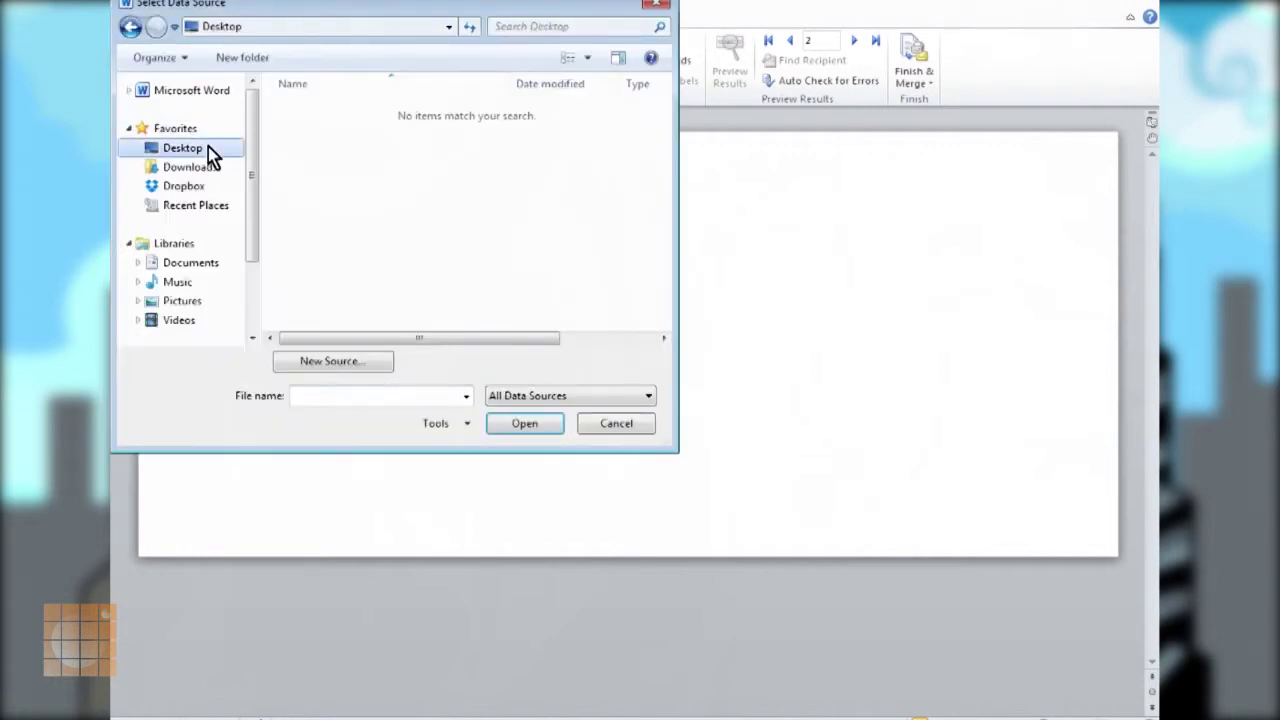
left_click_drag(663, 157, 663, 309)
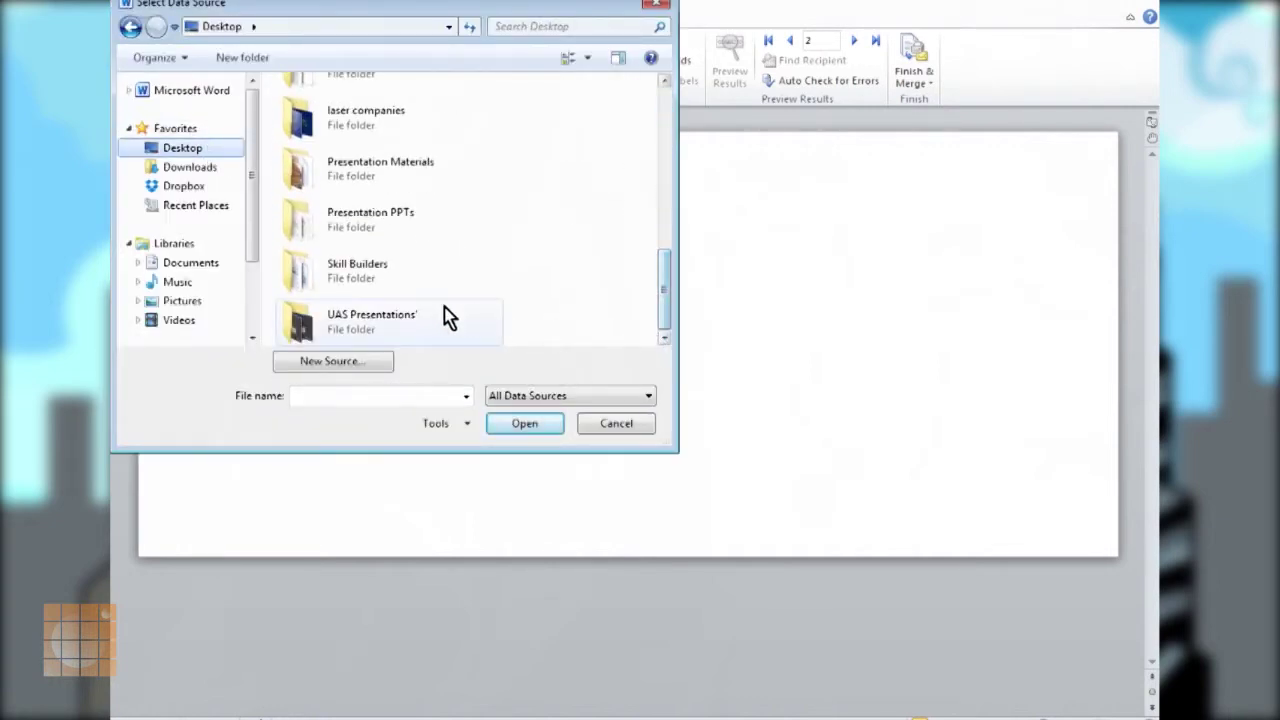
left_click(355, 280)
double_click(355, 280)
left_click(328, 170)
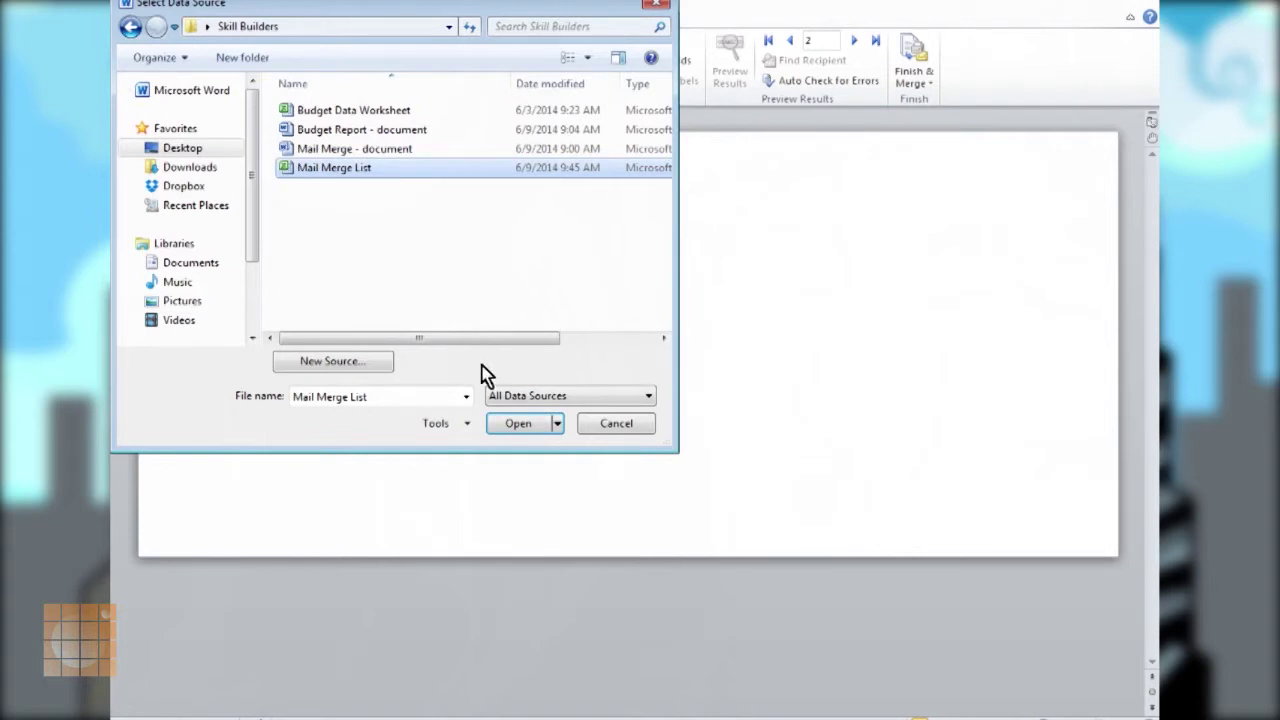
left_click(518, 423)
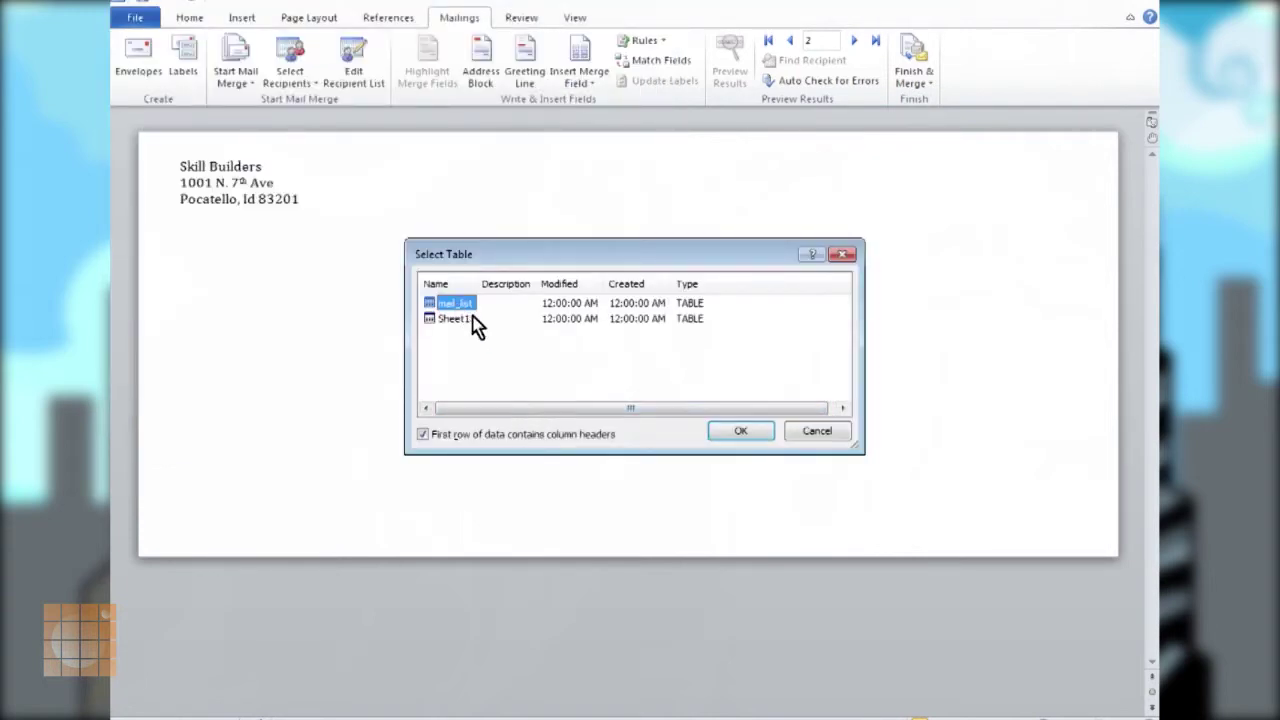
left_click(730, 433)
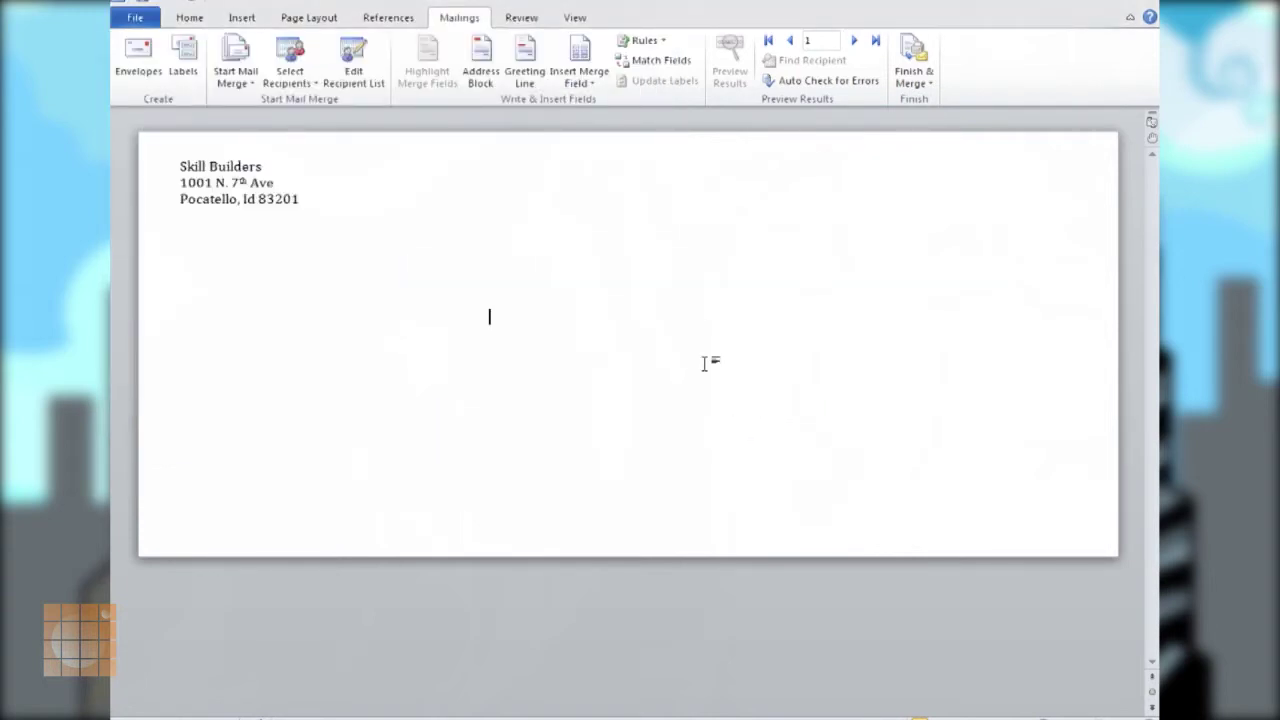
- Insert an address block in the delivery area with Address 1 matched to the Street field
left_click(478, 58)
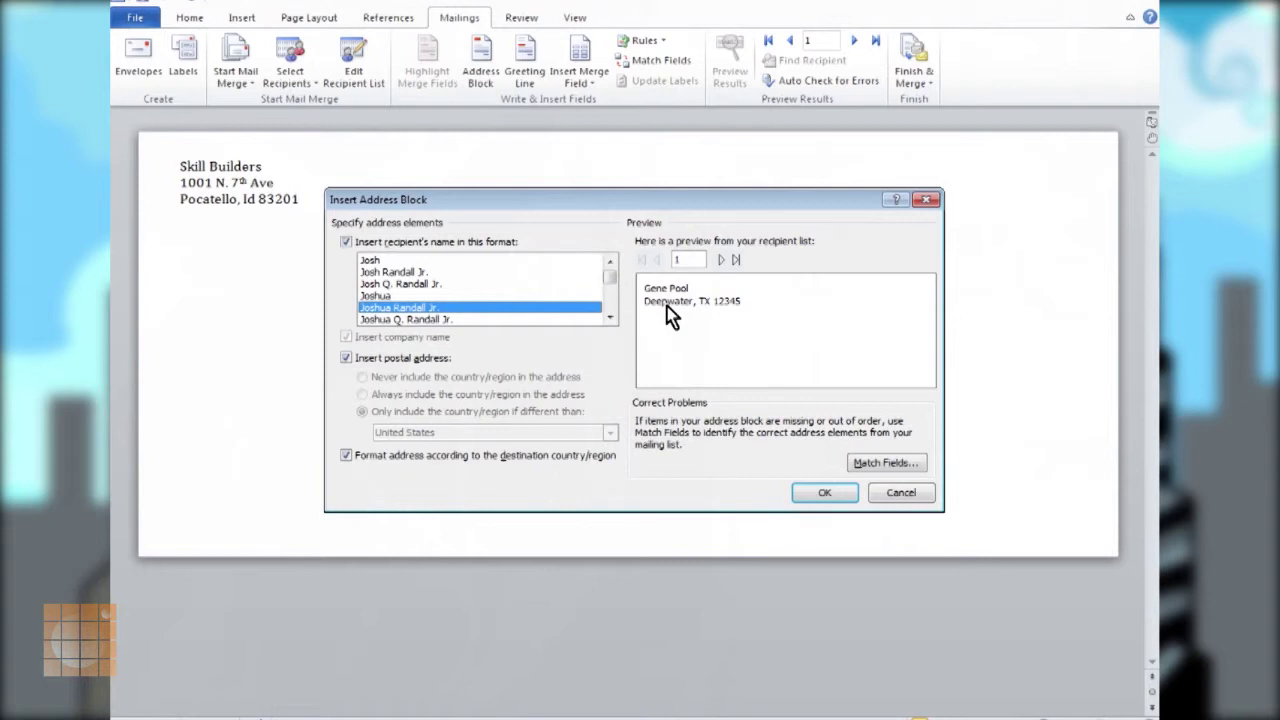
left_click(889, 470)
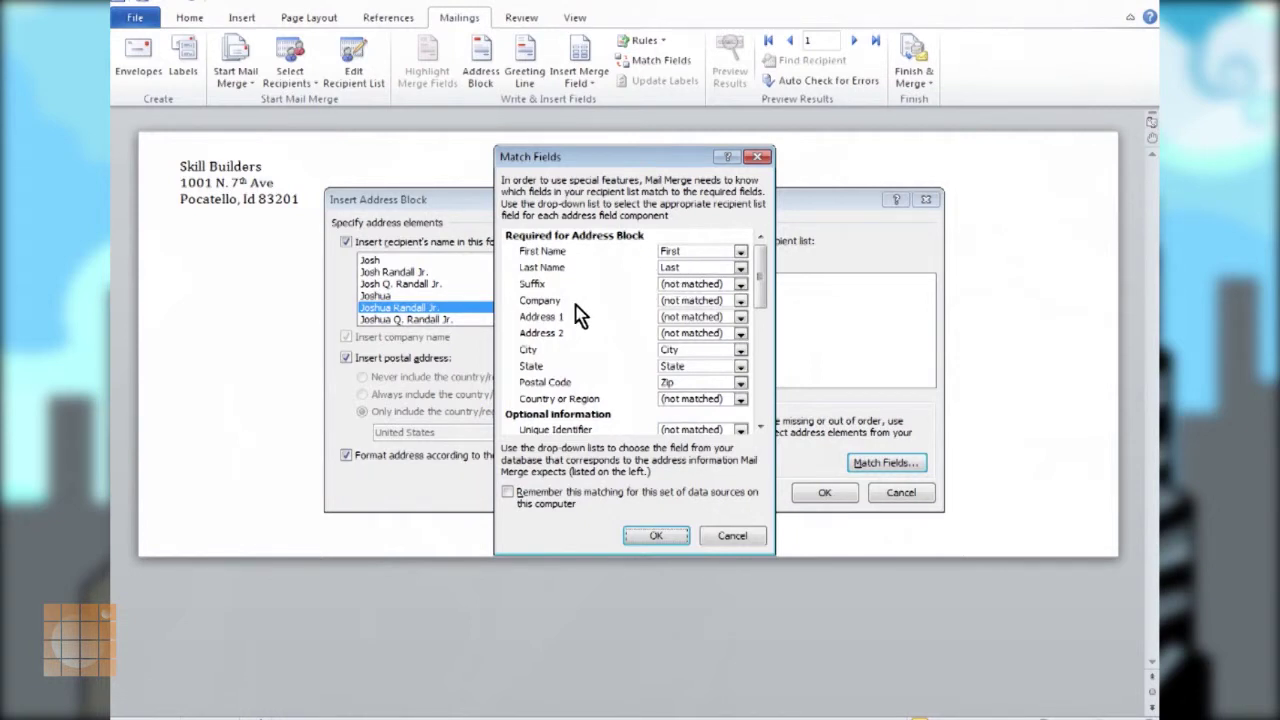
left_click(741, 318)
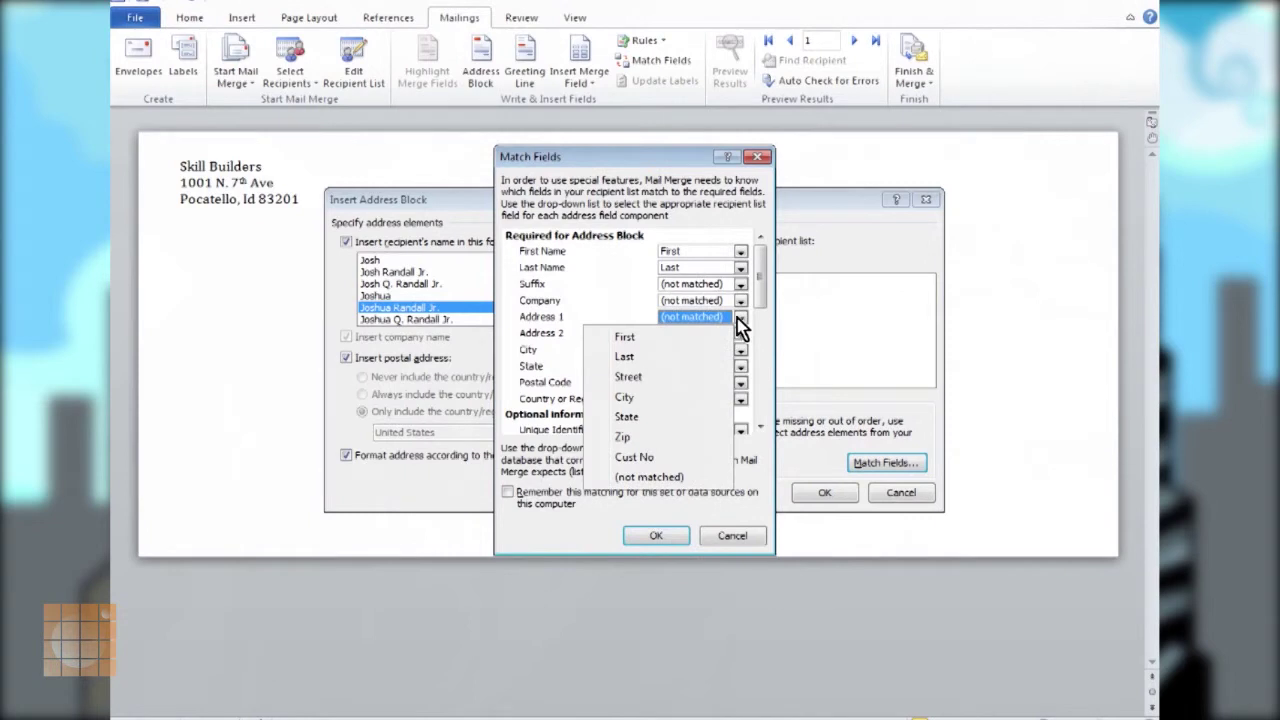
left_click(630, 377)
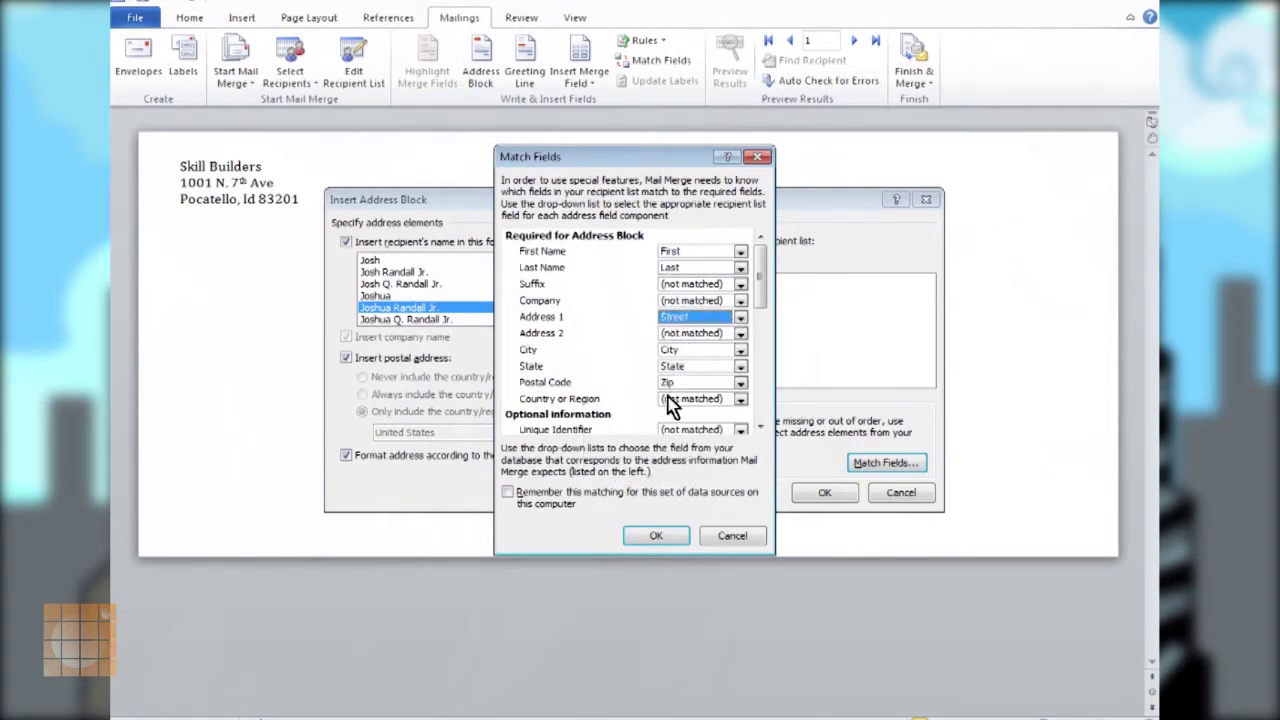
left_click(655, 536)
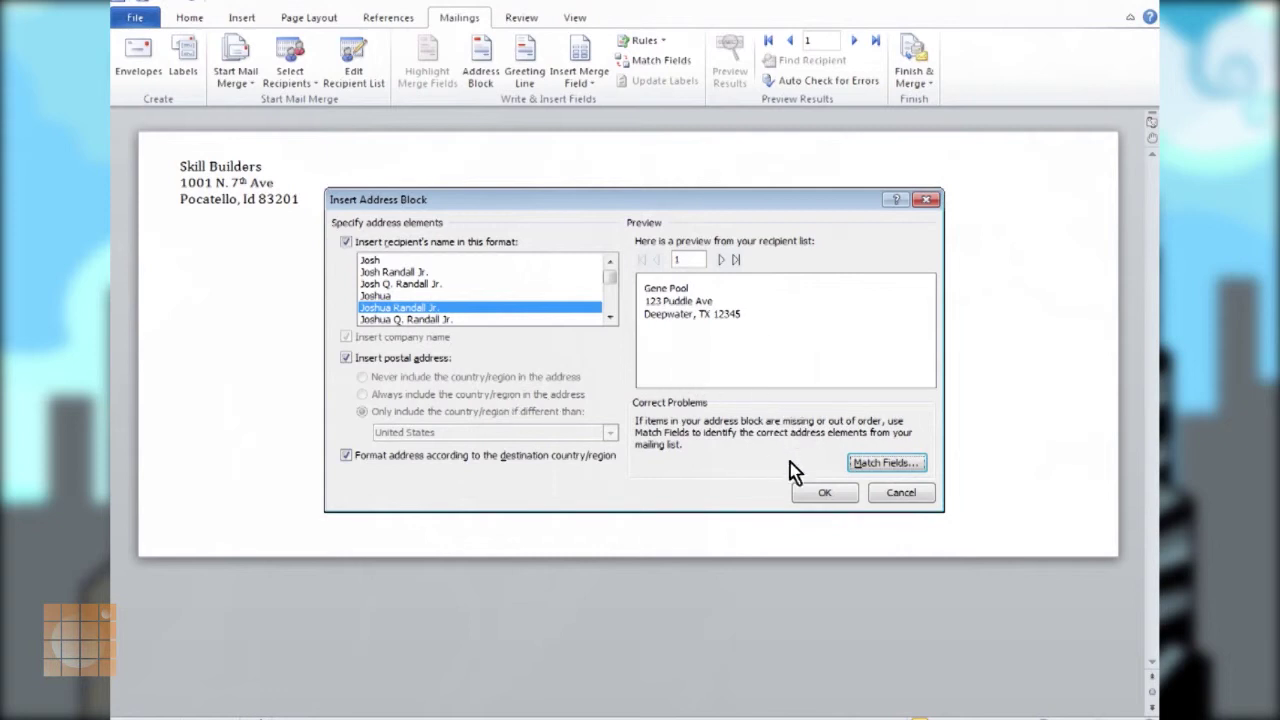
left_click(824, 493)
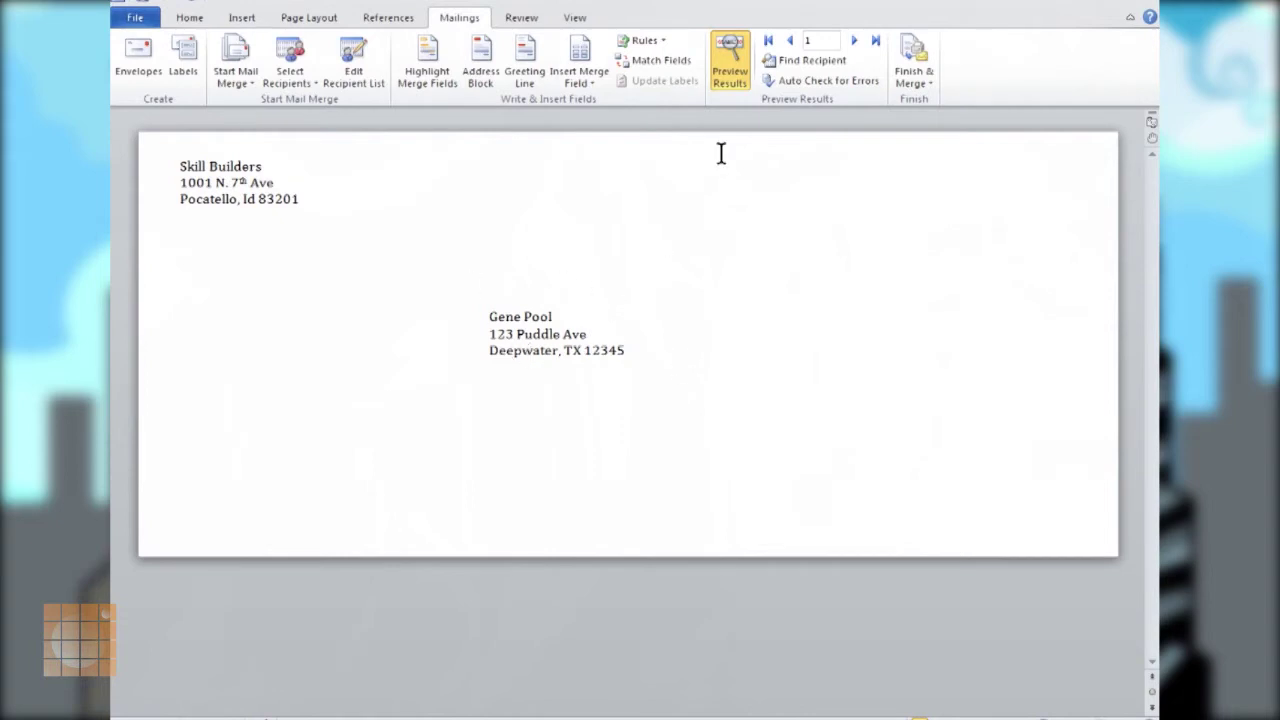
- Preview the merged envelopes, going forward through the recipients to record 4 and back to record 3
left_click(855, 42)
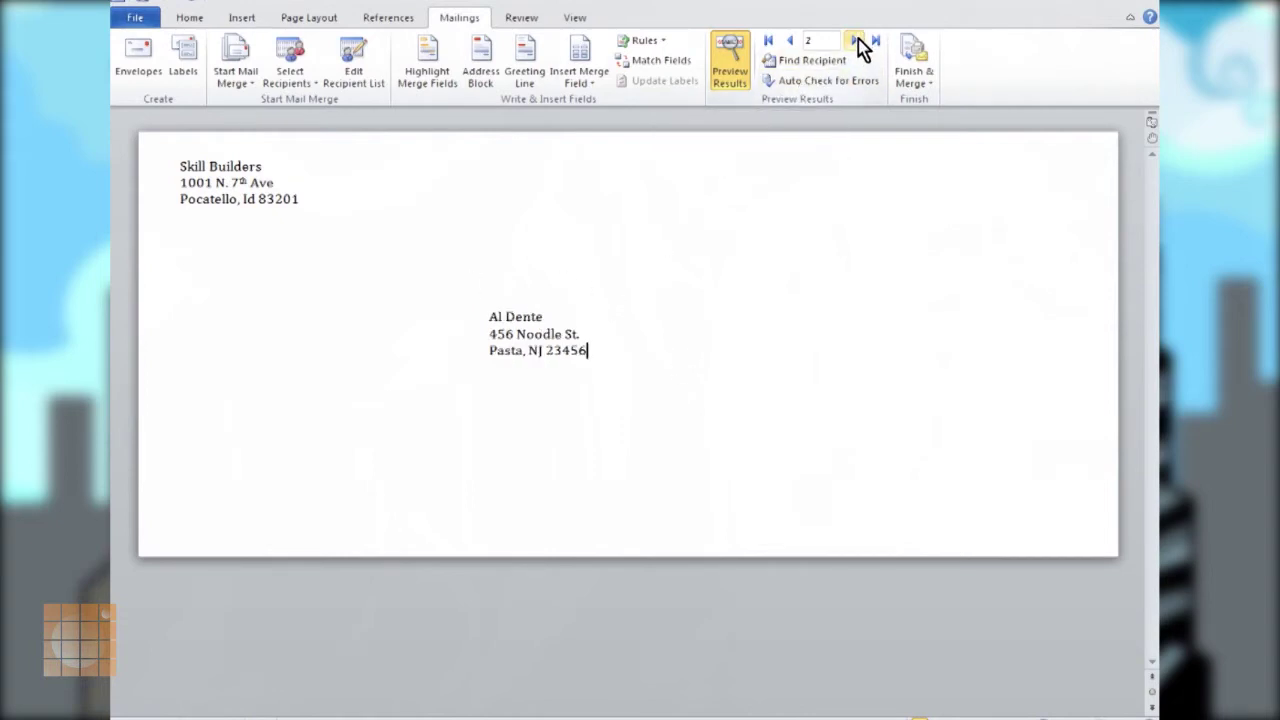
left_click(857, 43)
left_click(857, 43)
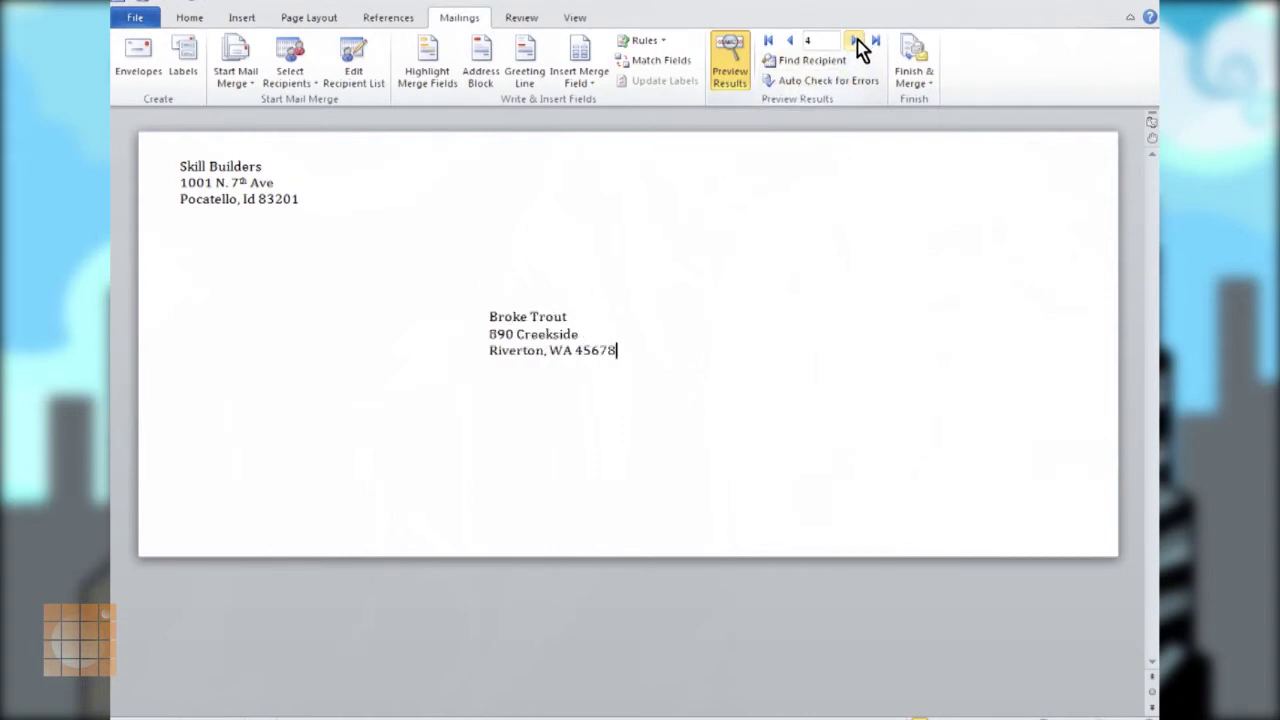
left_click(791, 42)
- Start merging the envelopes to the printer with a record range from 1, and cancel without printing
left_click(928, 86)
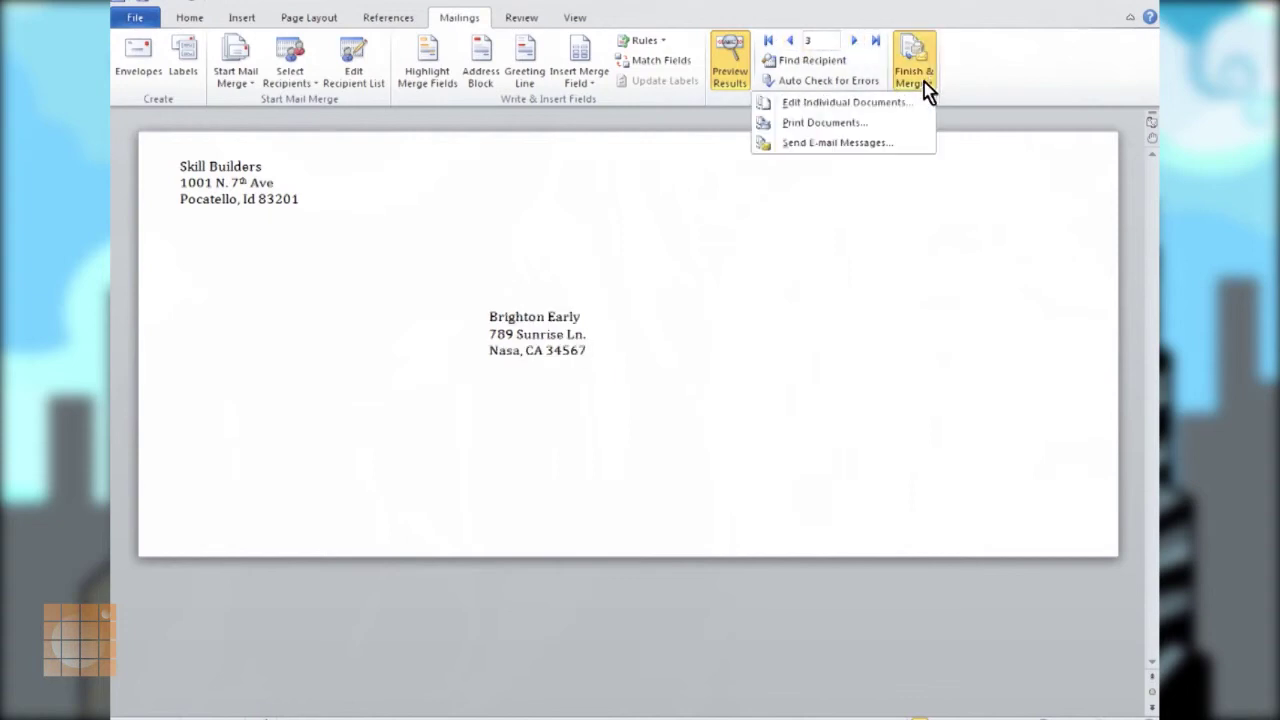
left_click(808, 124)
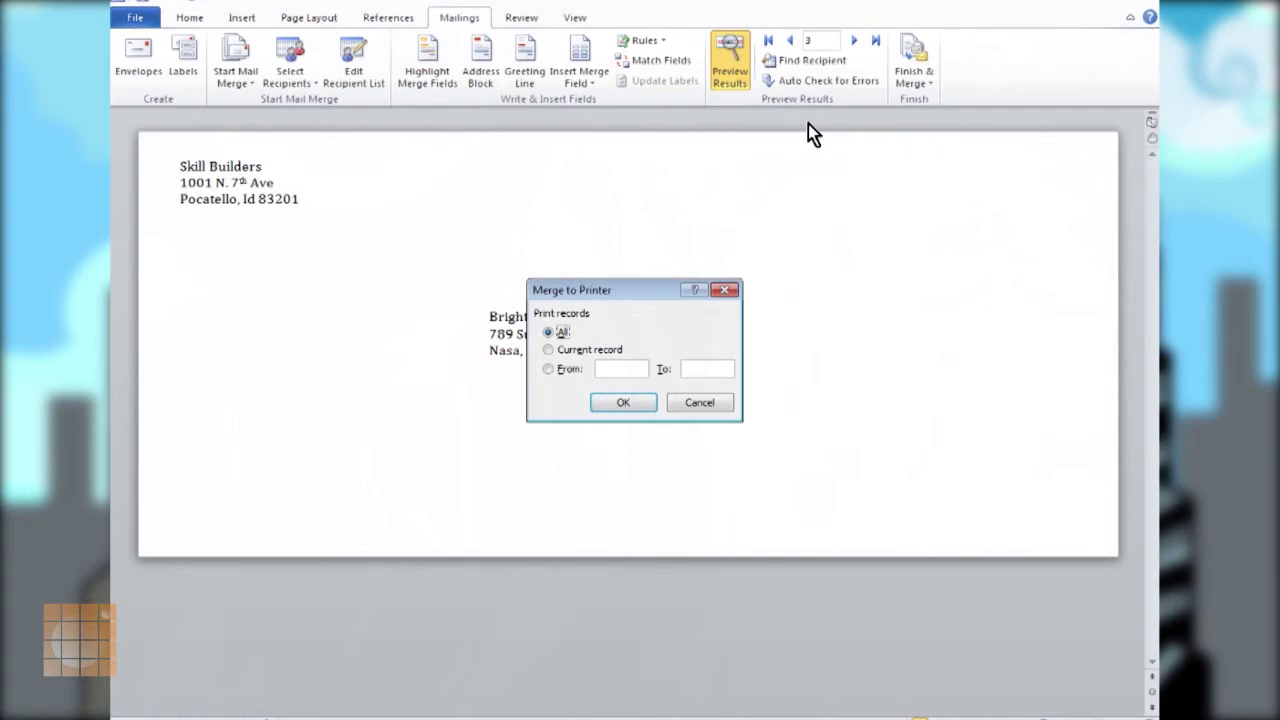
type("1")
left_click(694, 370)
left_click(693, 408)
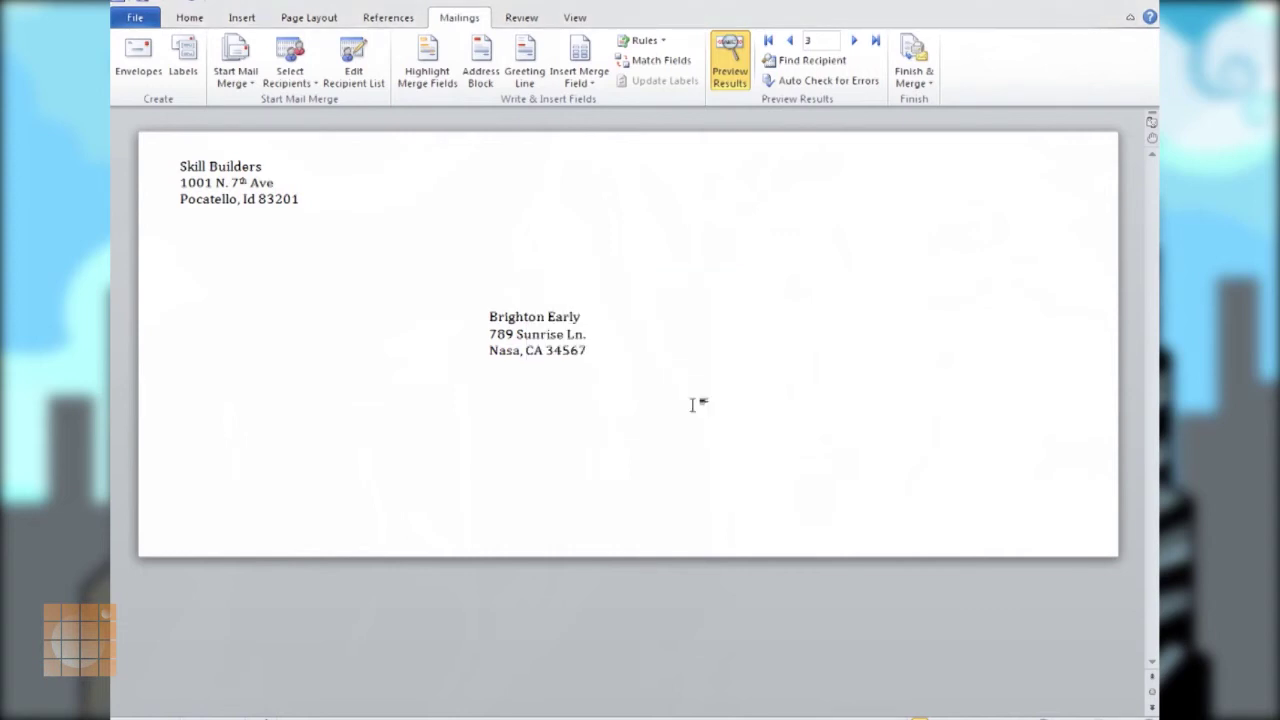